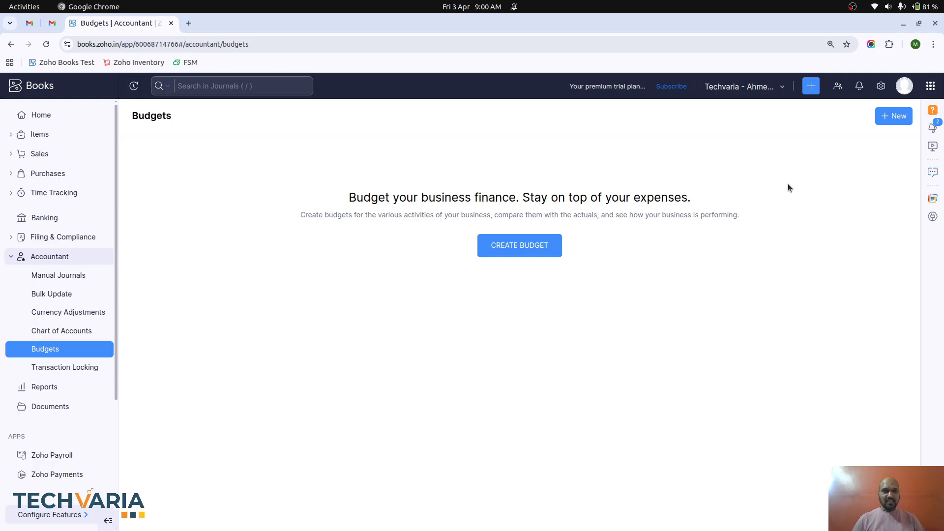
- Open the Roles page from the organisation settings
{"action": "left_click", "coordinate": [882, 87]}
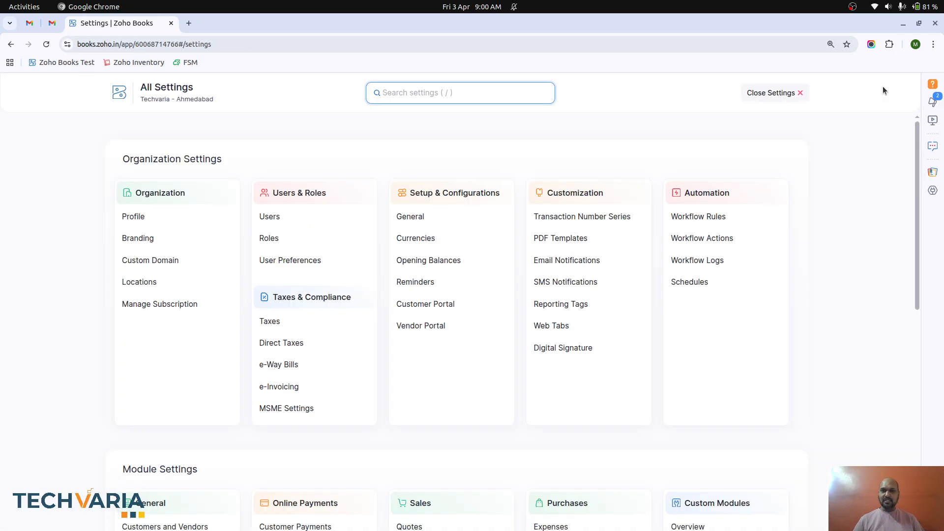
{"action": "left_click", "coordinate": [288, 239]}
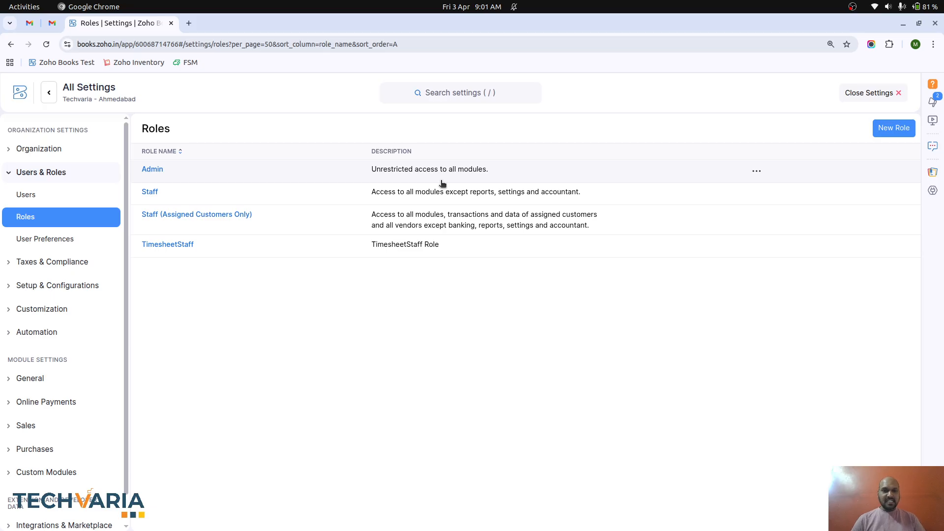
- Open the Admin role and scroll through its full-access permissions
{"action": "left_click", "coordinate": [758, 174]}
{"action": "left_click", "coordinate": [773, 191]}
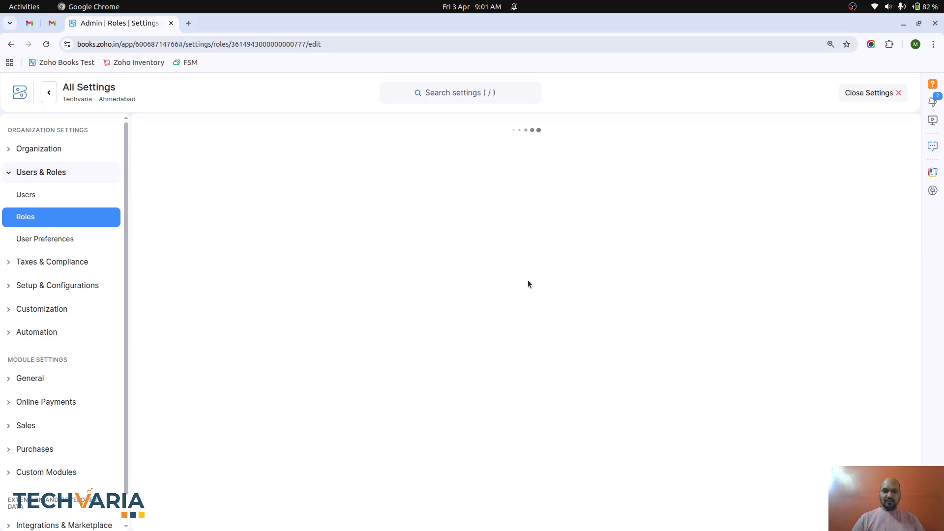
{"action": "scroll", "coordinate": [477, 383], "scroll_direction": "down", "scroll_amount": 10}
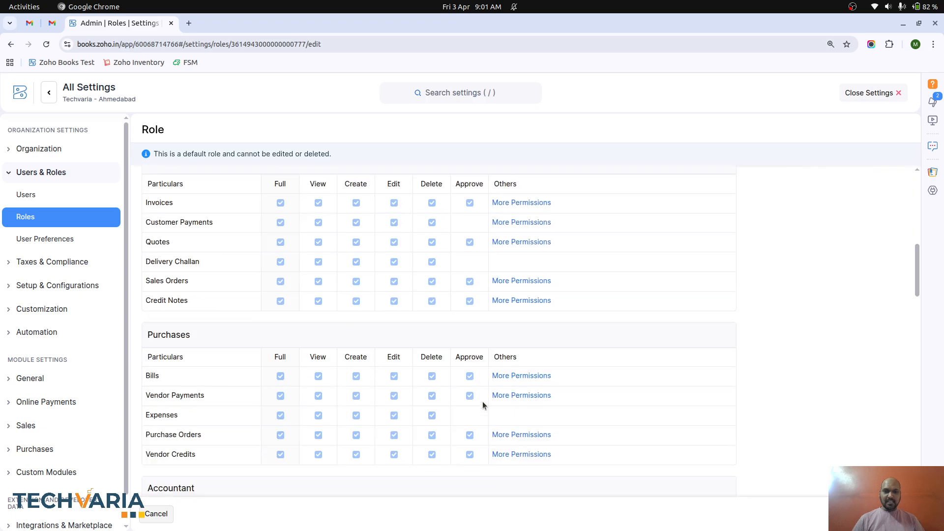
{"action": "scroll", "coordinate": [497, 374], "scroll_direction": "up", "scroll_amount": 10}
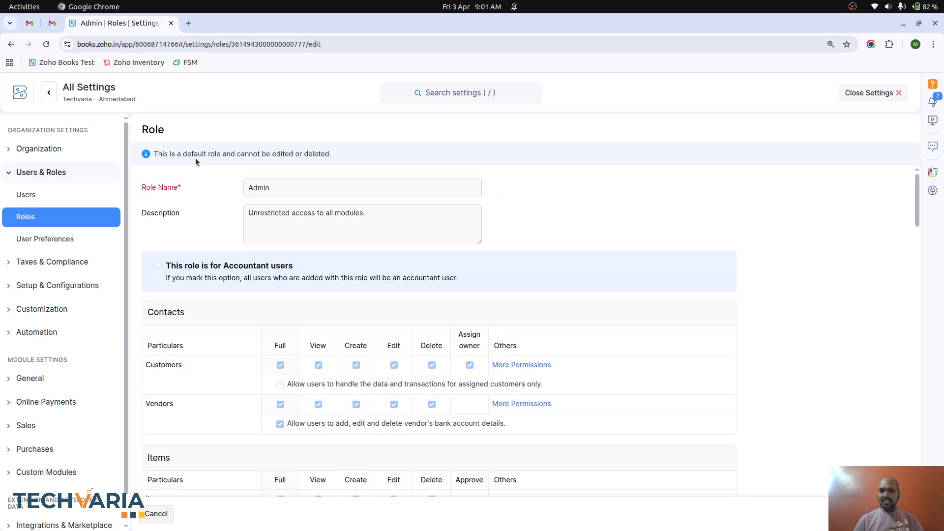
- Leave settings, return to the Roles list and show the Admin row's actions
{"action": "left_click", "coordinate": [868, 93]}
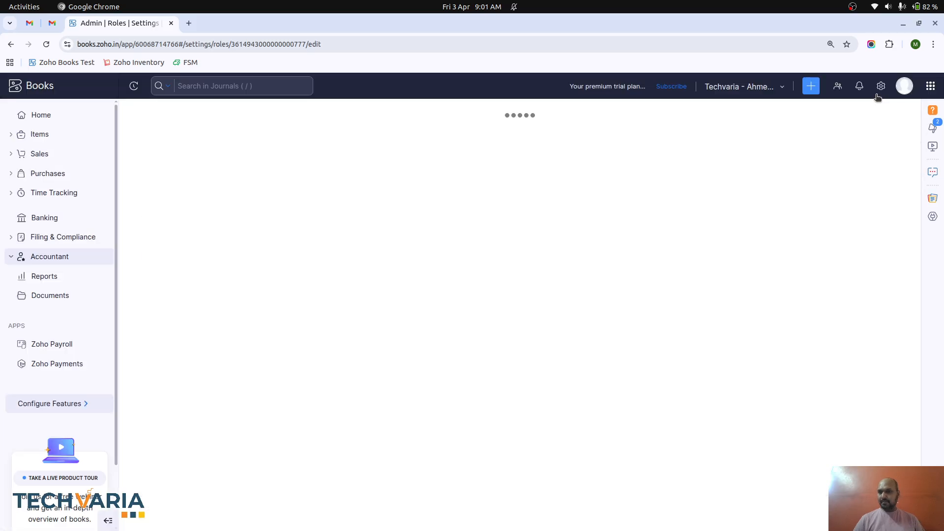
{"action": "left_click", "coordinate": [881, 87]}
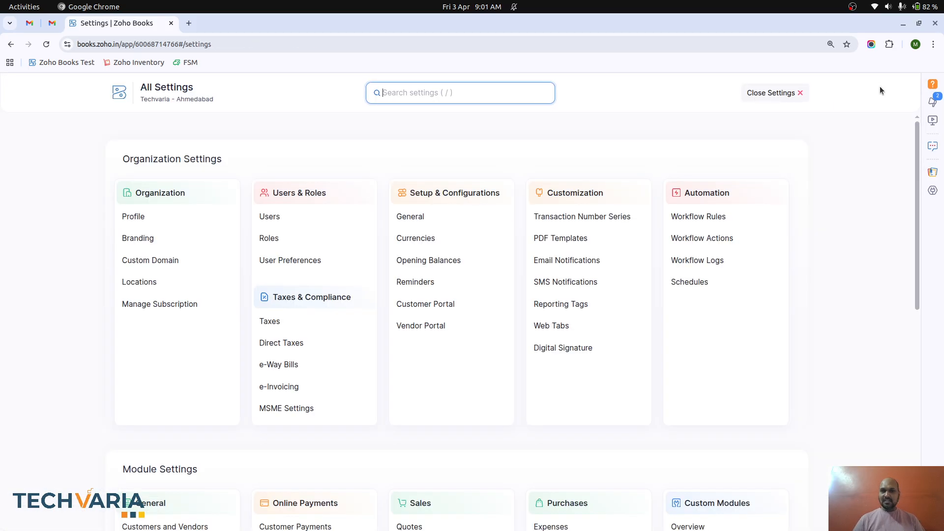
{"action": "left_click", "coordinate": [275, 238]}
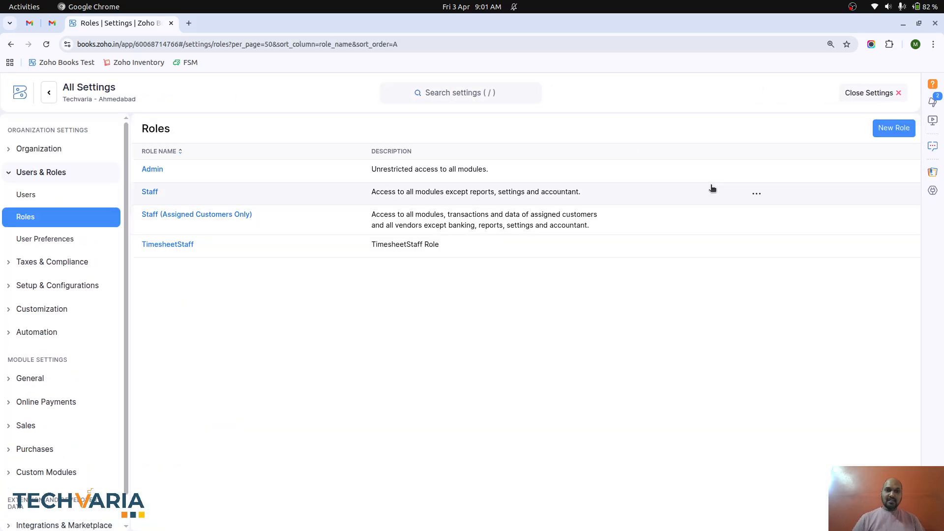
{"action": "left_click", "coordinate": [757, 171]}
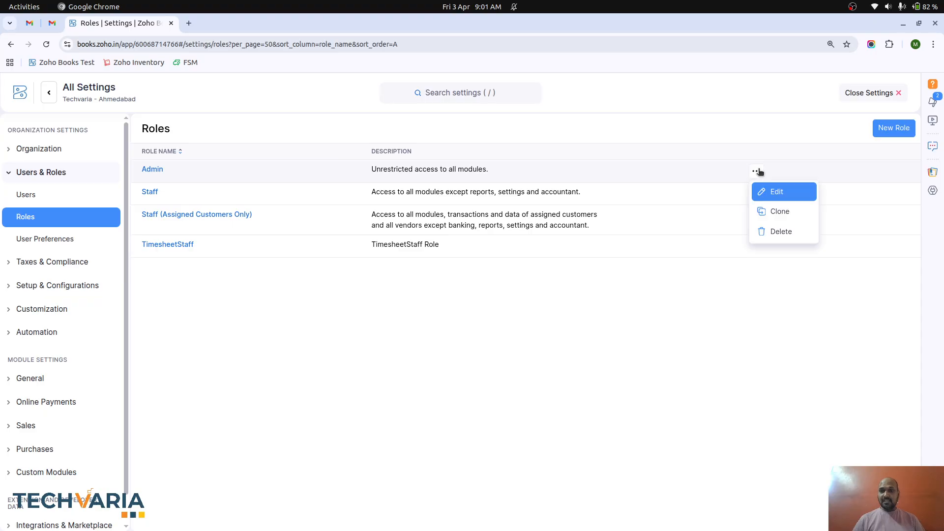
- Clone the Admin role as 'Sub Admin' with the description 'Sub ADmin'
{"action": "left_click", "coordinate": [778, 212]}
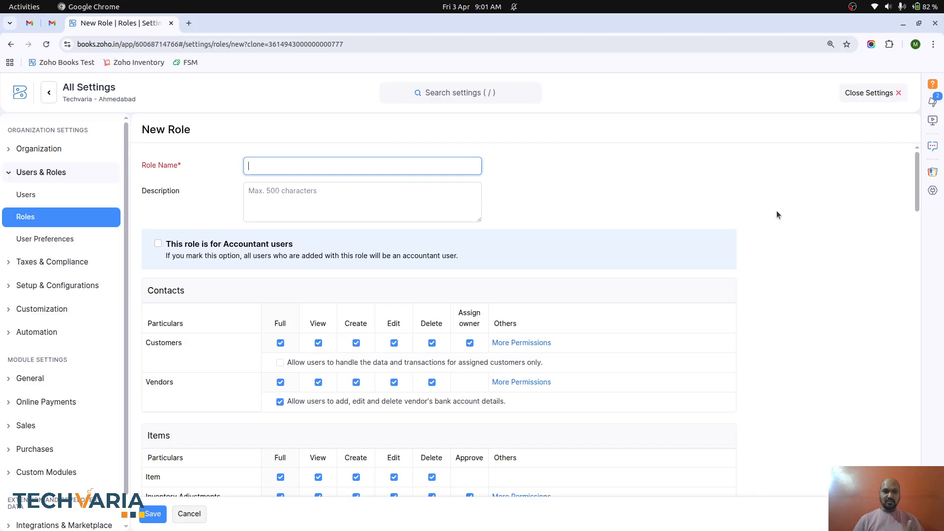
{"action": "type", "text": "Su"}
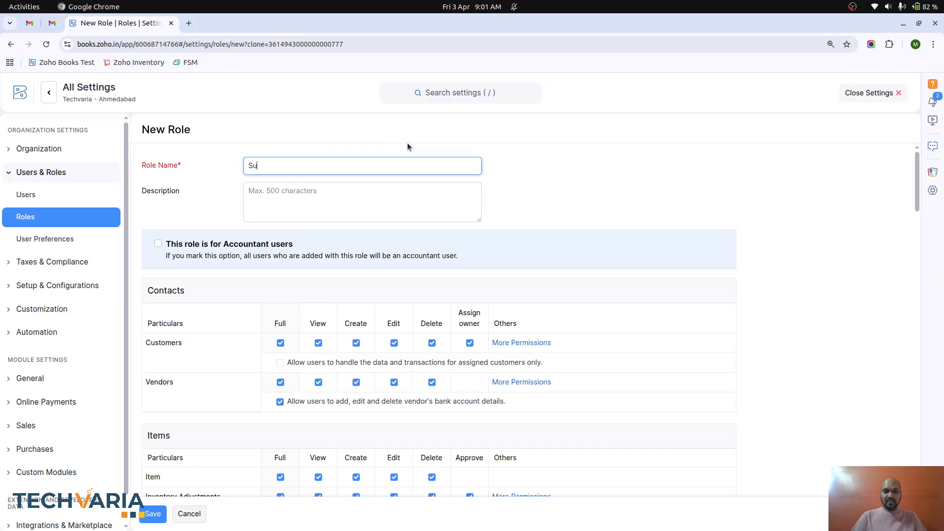
{"action": "type", "text": "b Admin"}
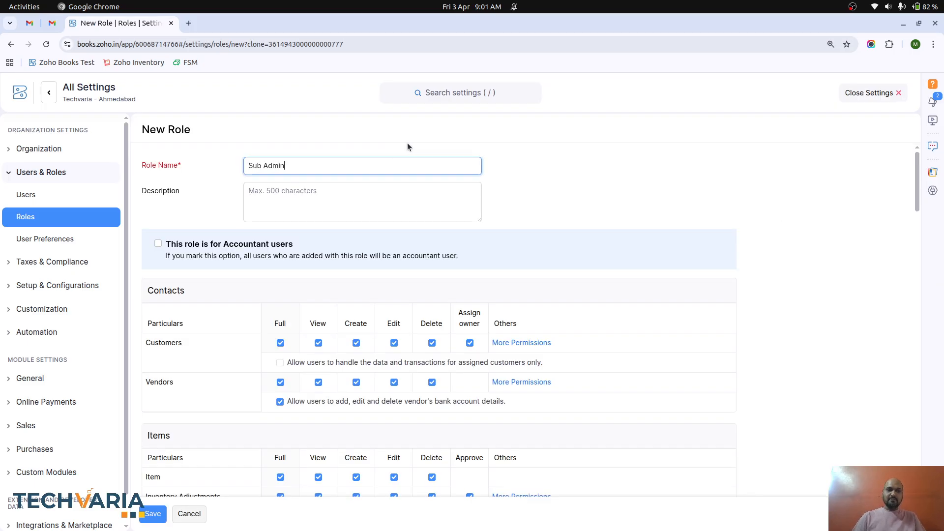
{"action": "key", "text": "Tab"}
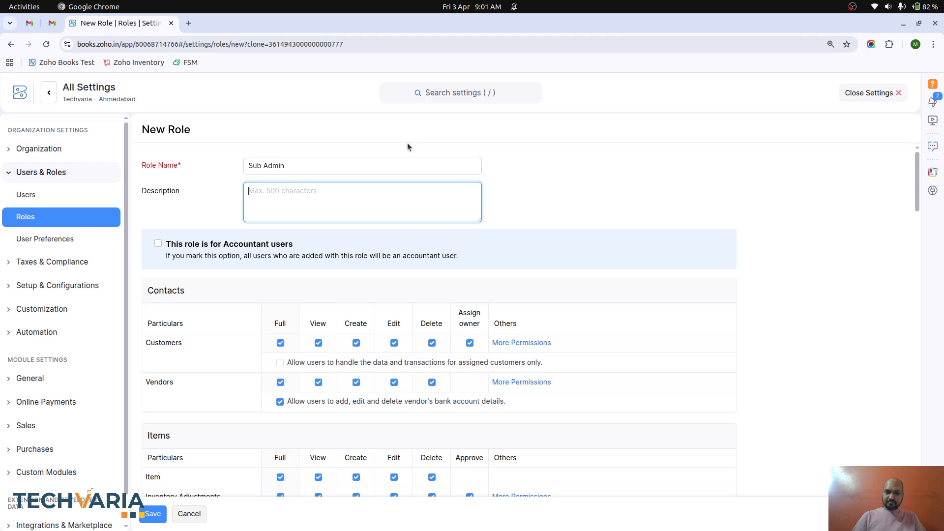
{"action": "type", "text": "Sub ADmin"}
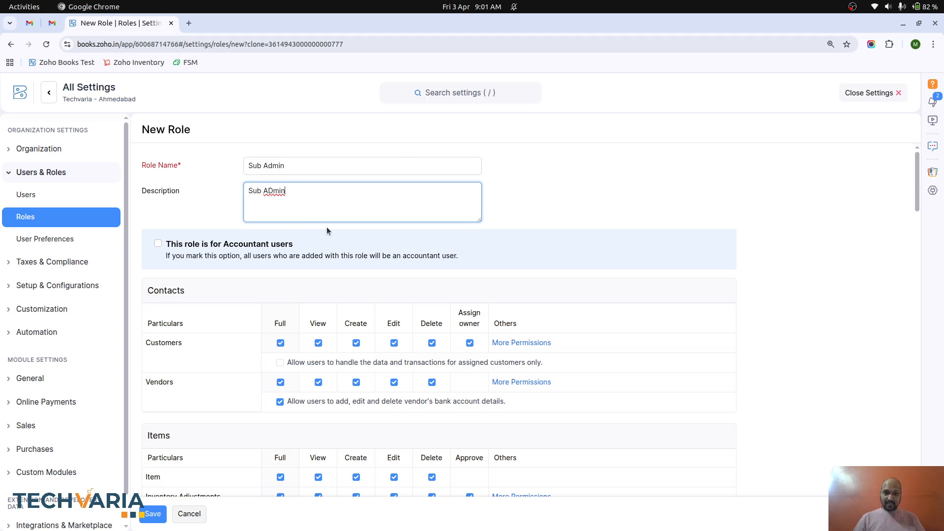
{"action": "scroll", "coordinate": [416, 273], "scroll_direction": "down", "scroll_amount": 1}
- Uncheck Edit and Delete for Customers and Vendors, keeping View and Create
{"action": "scroll", "coordinate": [416, 274], "scroll_direction": "down", "scroll_amount": 2}
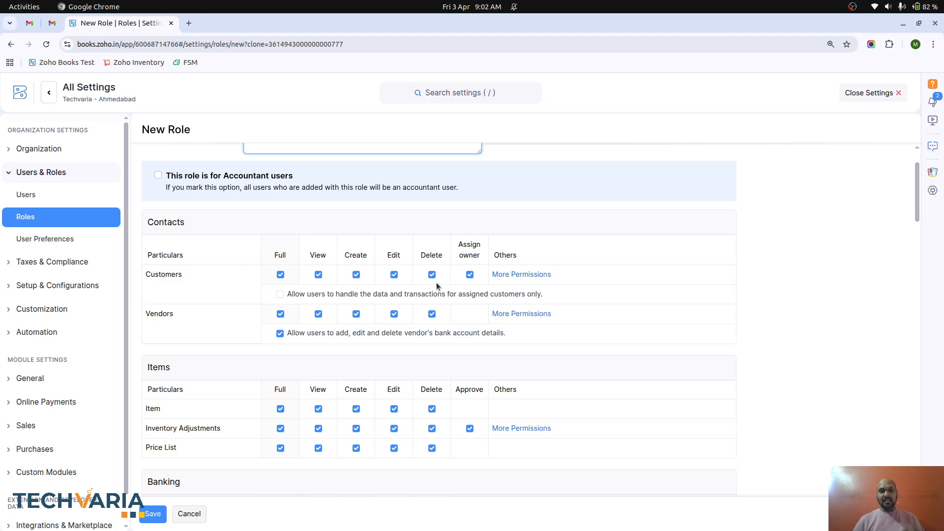
{"action": "left_click", "coordinate": [395, 275]}
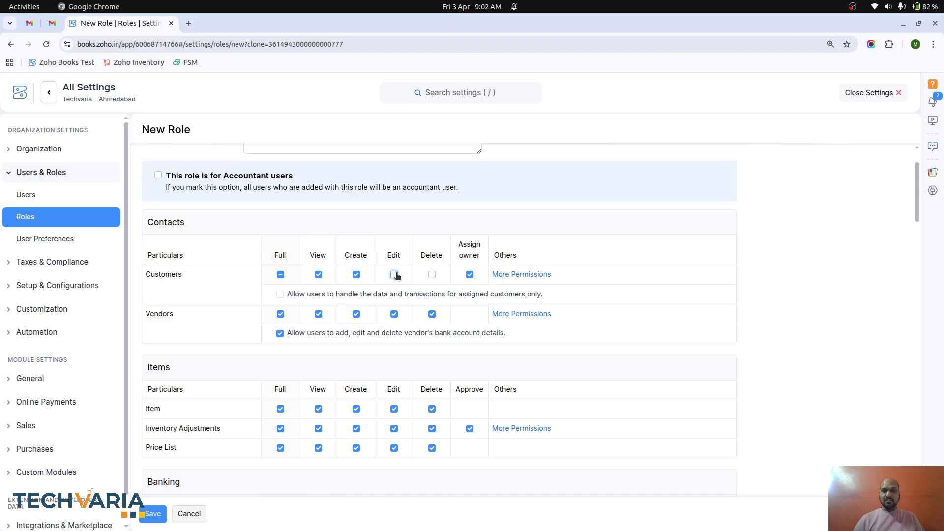
{"action": "left_click", "coordinate": [395, 314]}
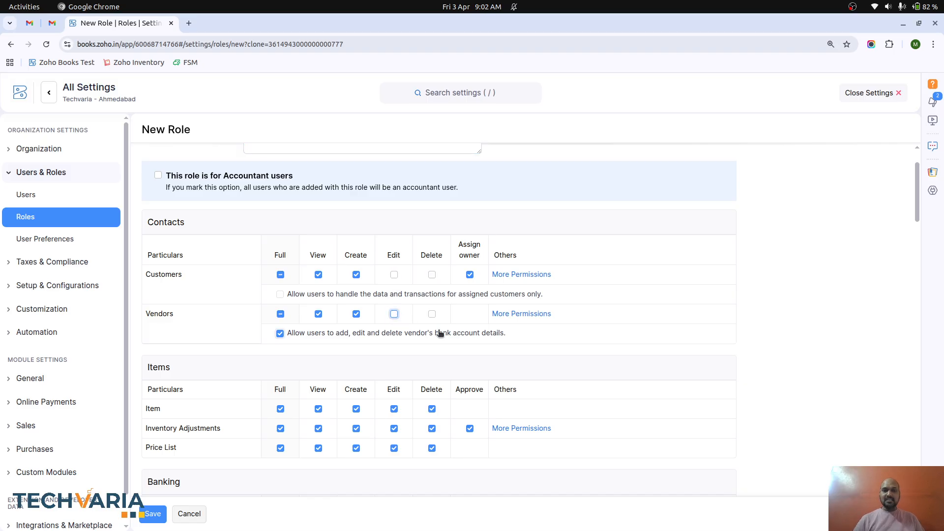
{"action": "left_click", "coordinate": [394, 274]}
{"action": "left_click", "coordinate": [395, 275]}
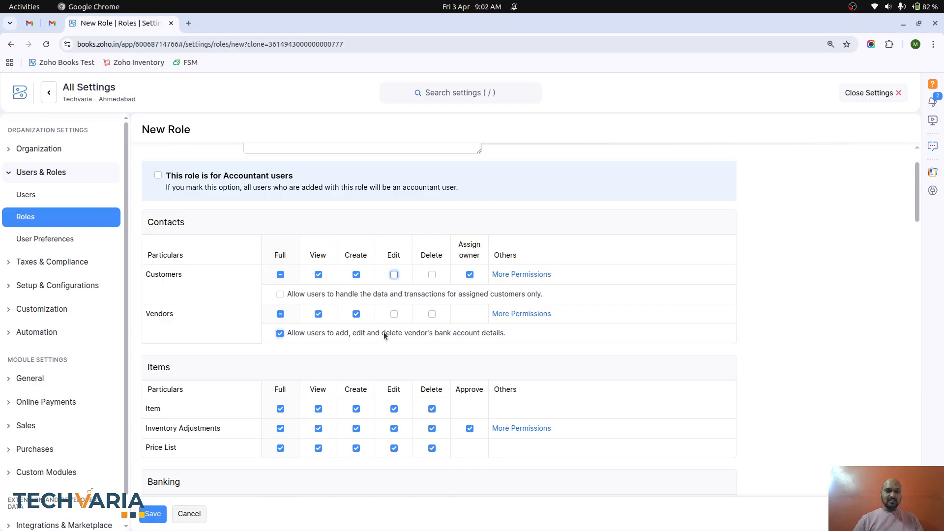
{"action": "left_click", "coordinate": [508, 275]}
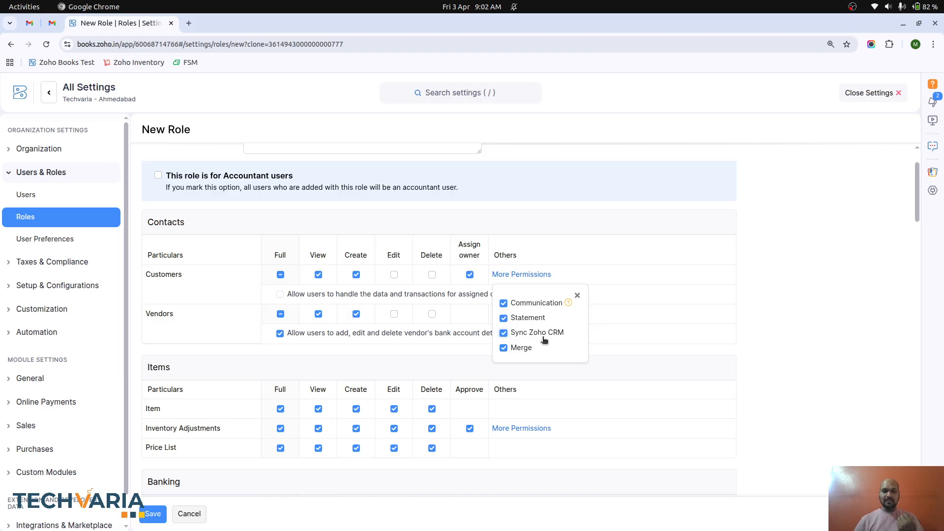
- Limit Item, Inventory Adjustments and Price List to View only, clearing Create, Edit and Delete
{"action": "left_click", "coordinate": [577, 295]}
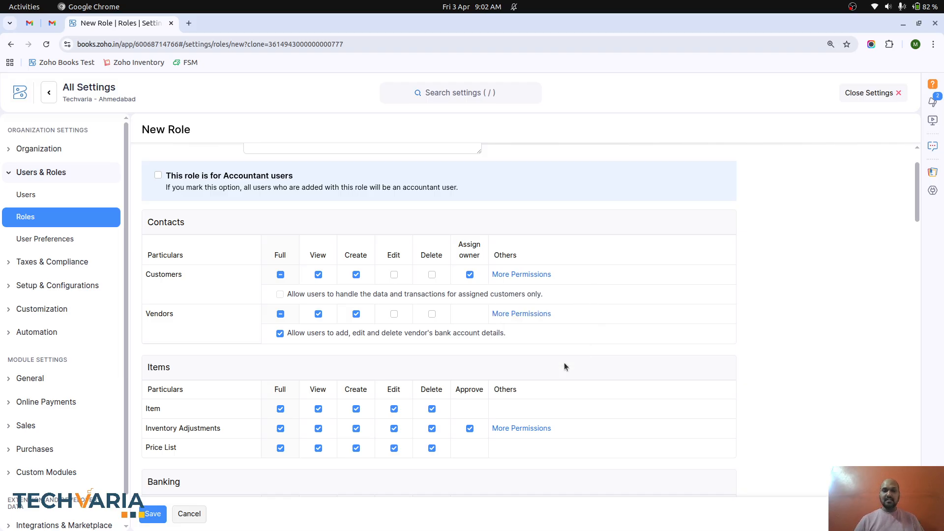
{"action": "scroll", "coordinate": [564, 362], "scroll_direction": "down", "scroll_amount": 3}
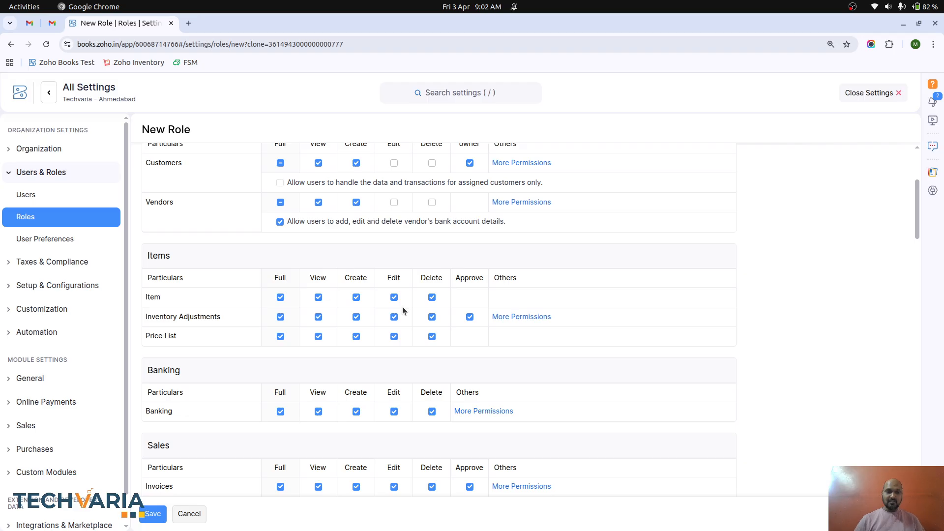
{"action": "left_click", "coordinate": [394, 297]}
{"action": "left_click", "coordinate": [394, 316]}
{"action": "left_click", "coordinate": [394, 317]}
{"action": "left_click", "coordinate": [394, 317]}
{"action": "left_click", "coordinate": [356, 318]}
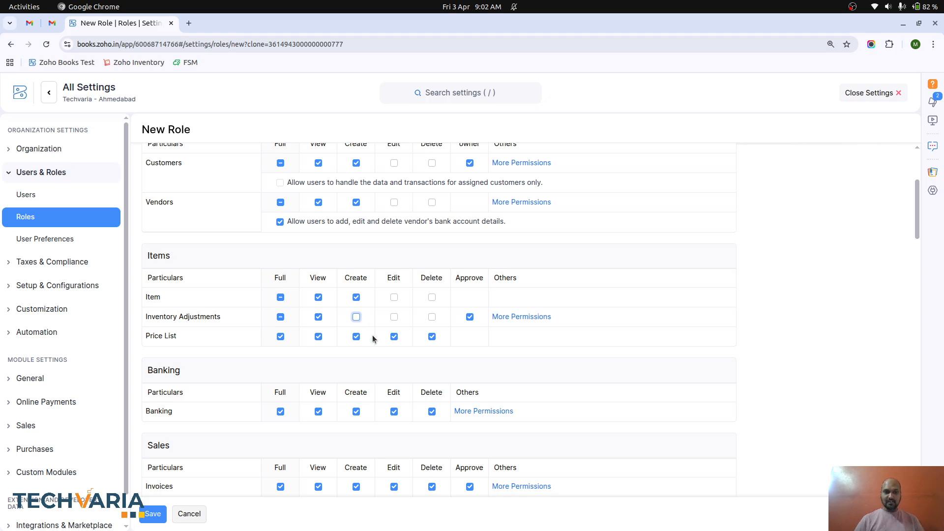
{"action": "left_click", "coordinate": [357, 337]}
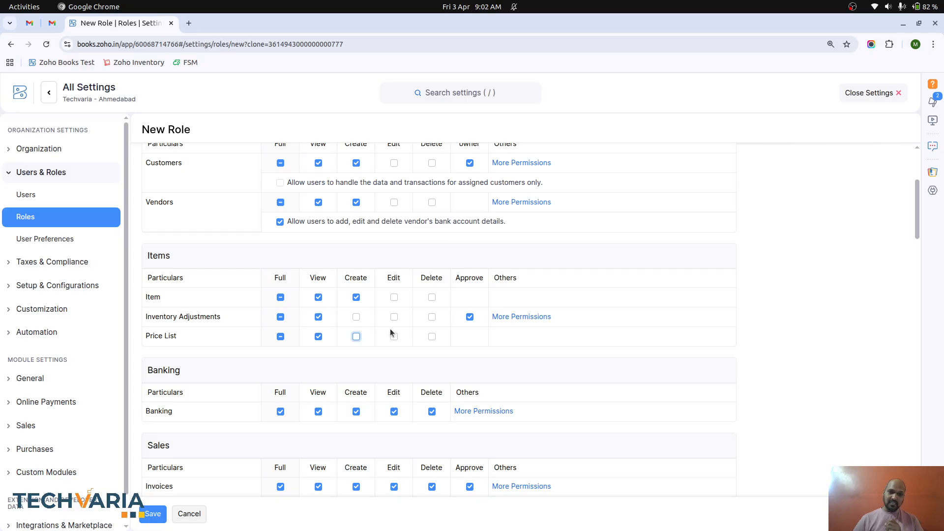
{"action": "left_click", "coordinate": [356, 297]}
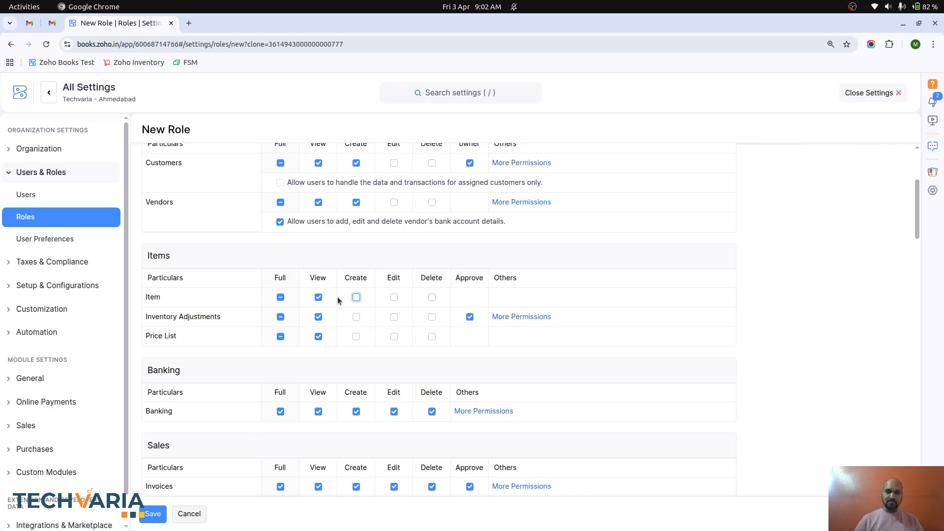
- Revoke all Banking, Invoices and Customer Payments permissions
{"action": "scroll", "coordinate": [367, 326], "scroll_direction": "down", "scroll_amount": 2}
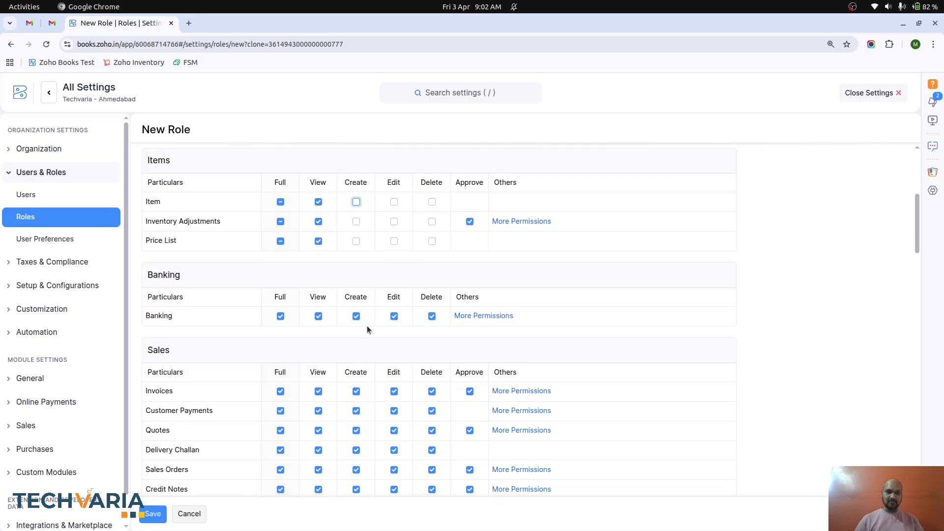
{"action": "left_click", "coordinate": [280, 315]}
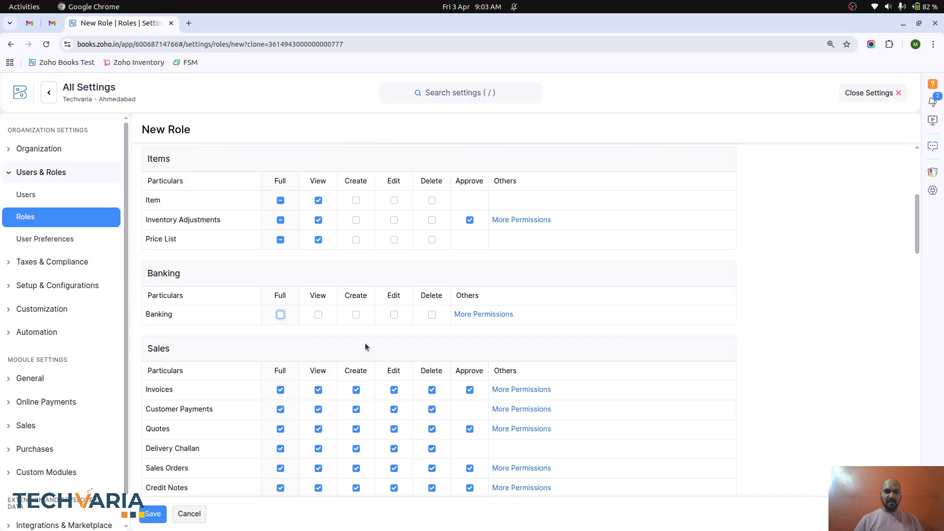
{"action": "scroll", "coordinate": [365, 343], "scroll_direction": "down", "scroll_amount": 2}
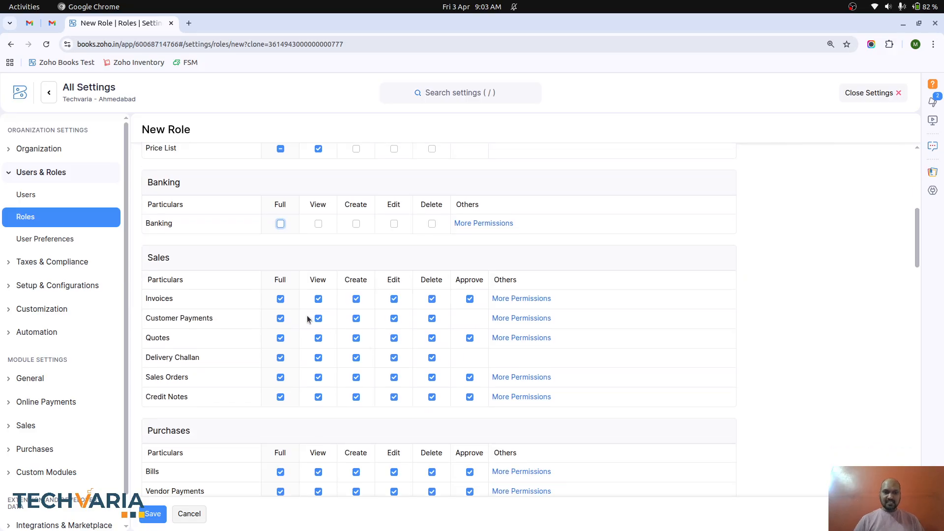
{"action": "left_click", "coordinate": [281, 300]}
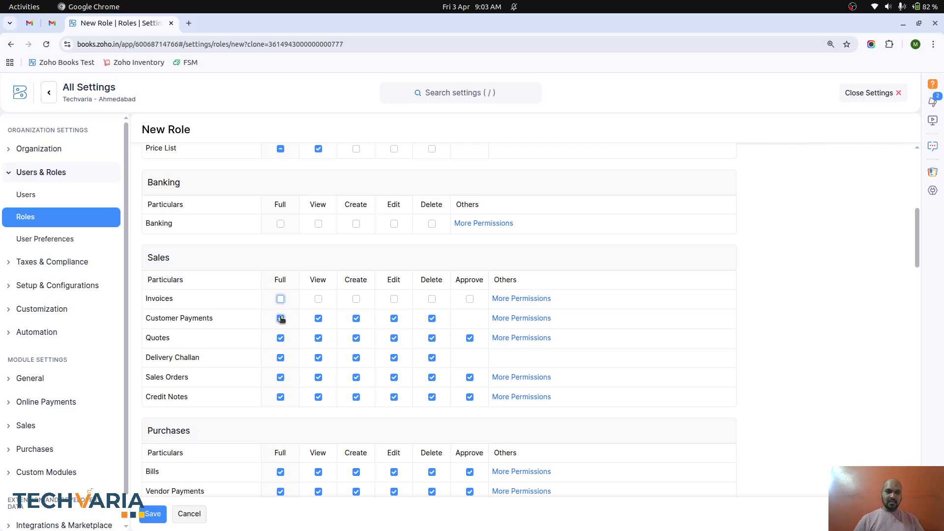
{"action": "left_click", "coordinate": [280, 319]}
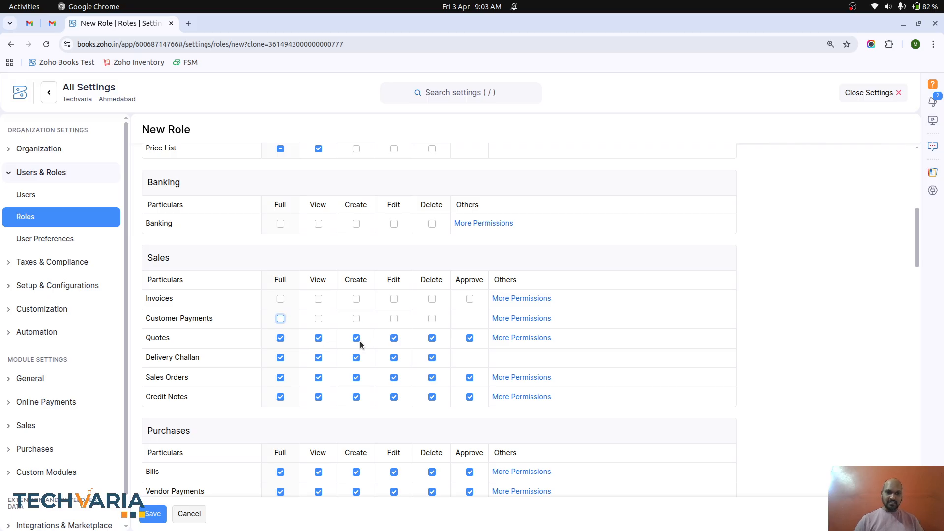
- Remove Quotes delete and approve rights, clear Sales Orders and Credit Notes, and try saving
{"action": "left_click", "coordinate": [432, 339]}
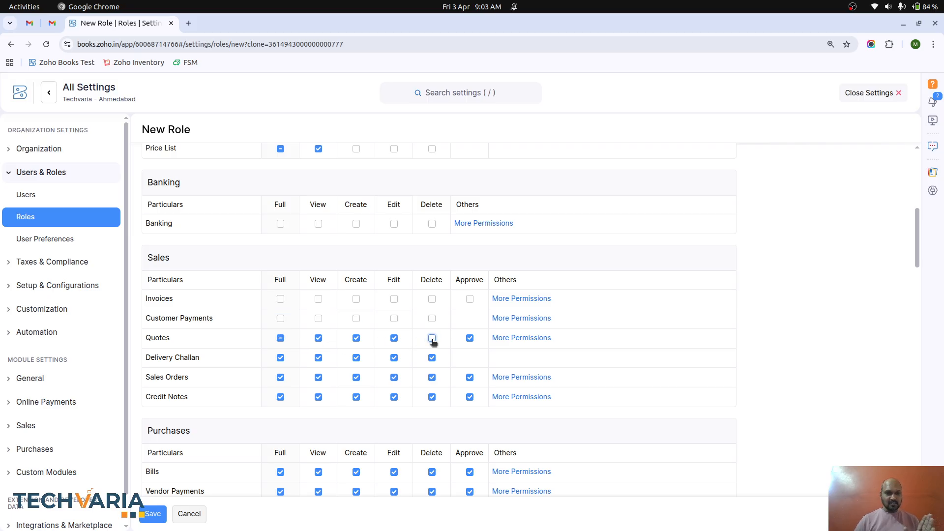
{"action": "left_click", "coordinate": [470, 338]}
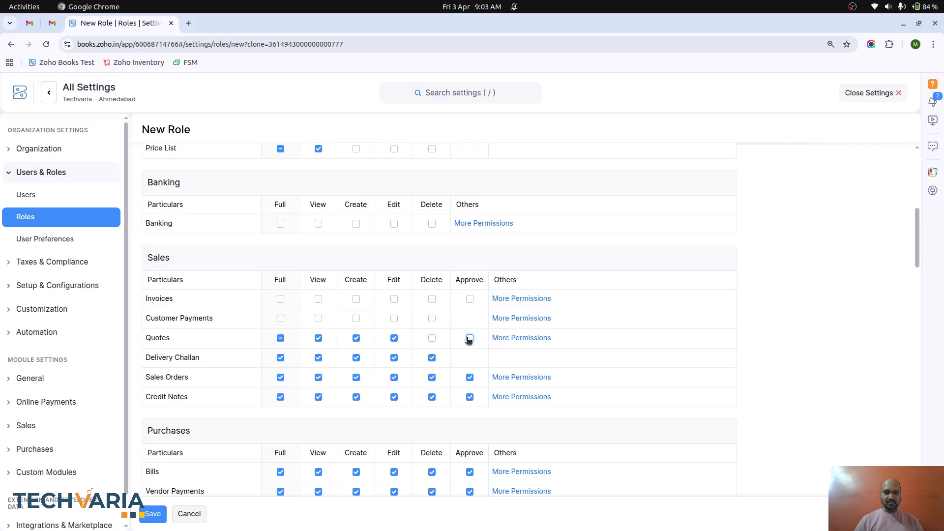
{"action": "left_click", "coordinate": [280, 378]}
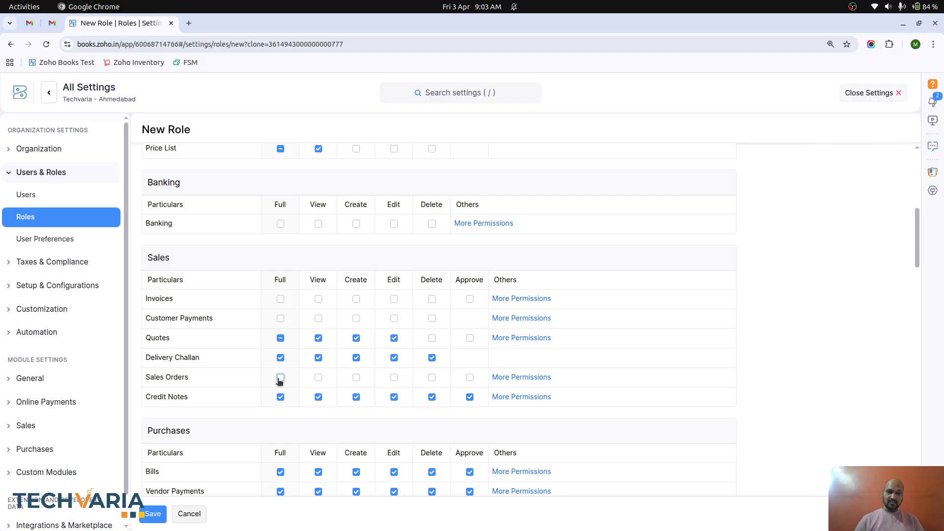
{"action": "left_click", "coordinate": [280, 397]}
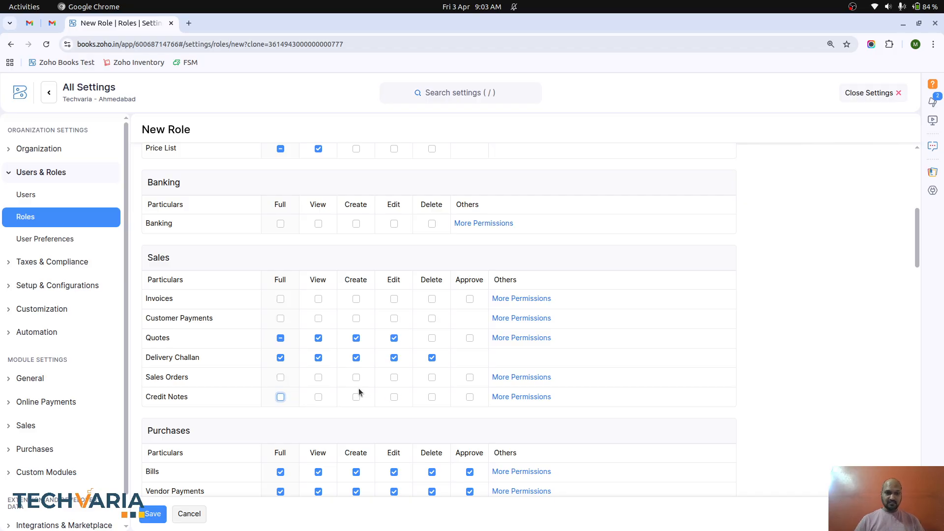
{"action": "left_click", "coordinate": [152, 514]}
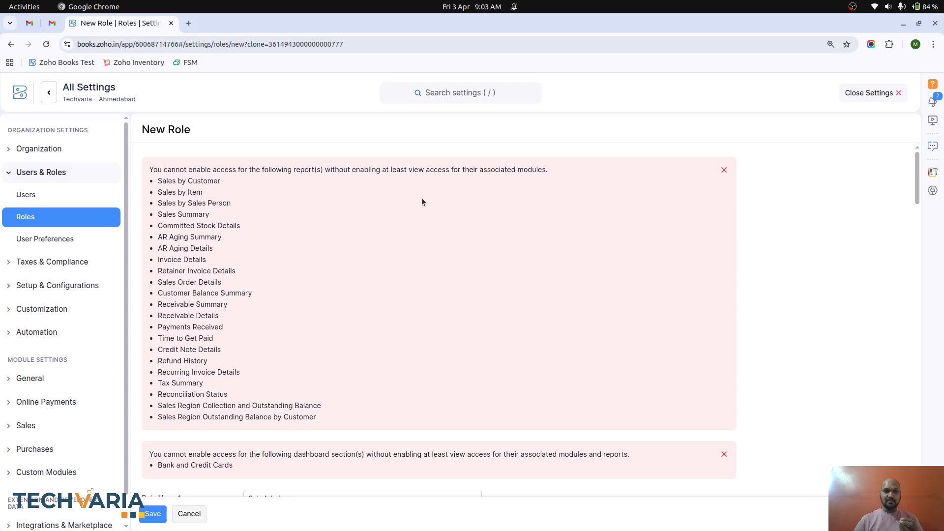
- Scroll back down through the role's permissions after reading the validation errors
{"action": "scroll", "coordinate": [358, 348], "scroll_direction": "down", "scroll_amount": 20}
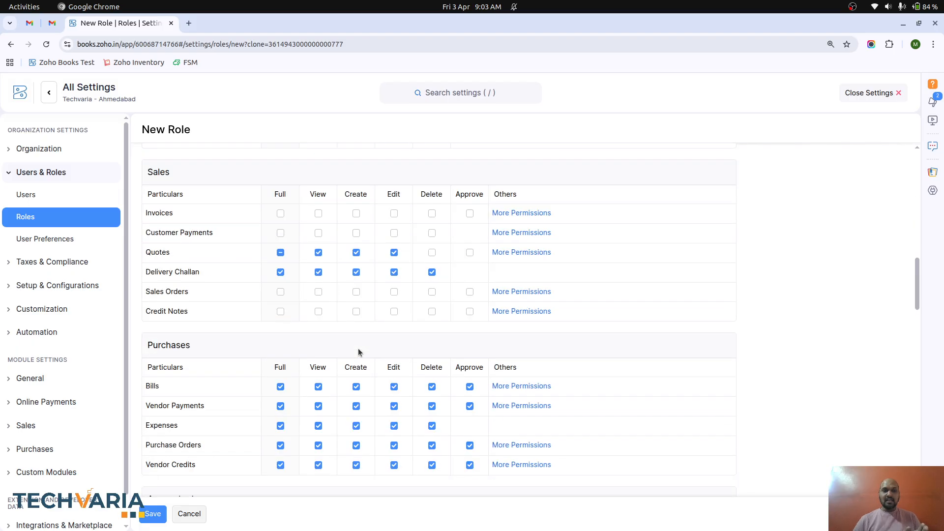
- Remove all Settings, e-Way Bill and GST Filing permissions from the role
{"action": "scroll", "coordinate": [358, 350], "scroll_direction": "up", "scroll_amount": 3}
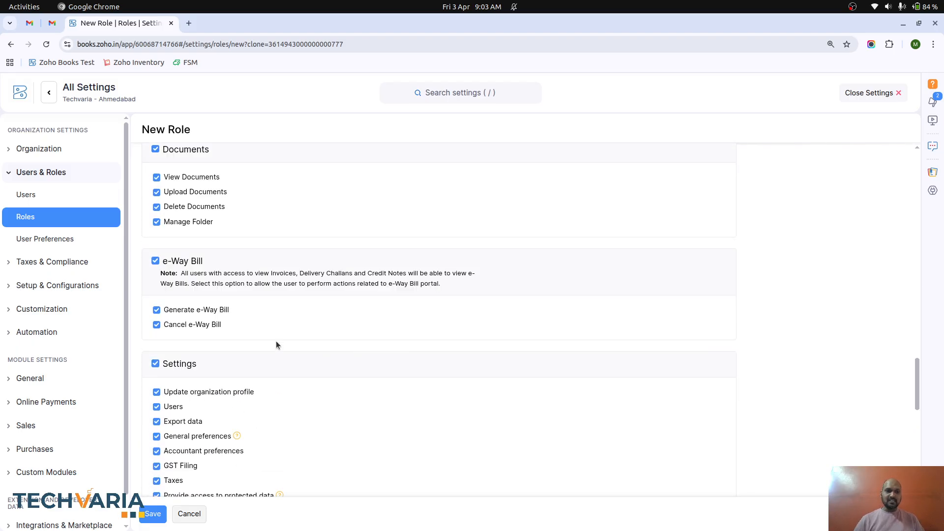
{"action": "left_click", "coordinate": [156, 363]}
{"action": "scroll", "coordinate": [287, 364], "scroll_direction": "up", "scroll_amount": 2}
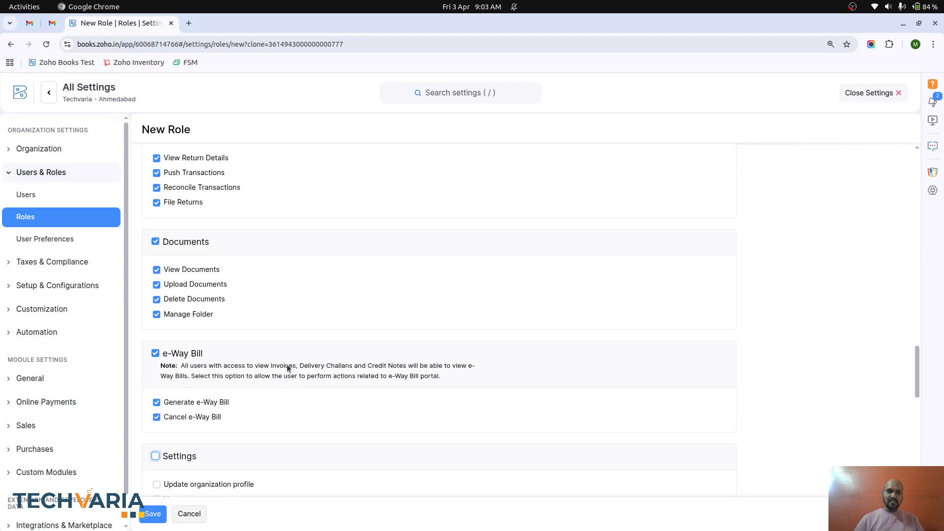
{"action": "left_click", "coordinate": [157, 356]}
{"action": "scroll", "coordinate": [217, 301], "scroll_direction": "up", "scroll_amount": 3}
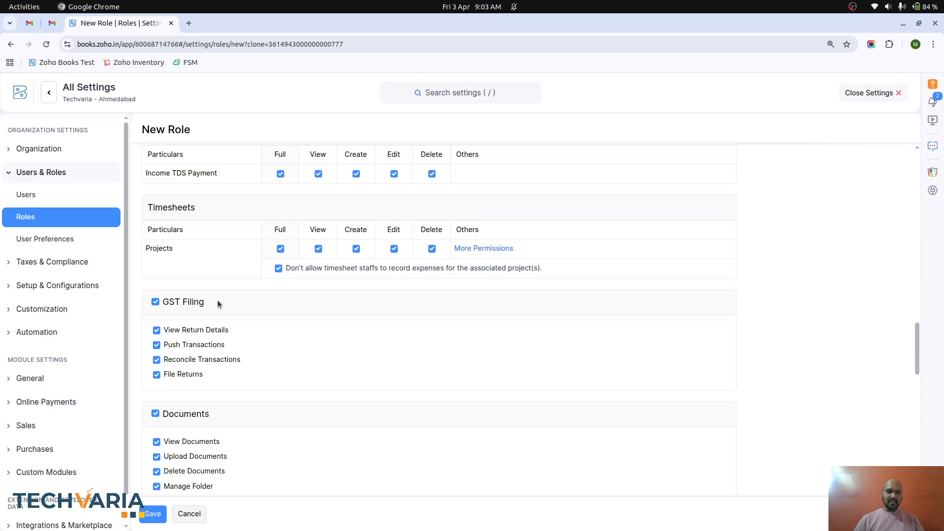
{"action": "scroll", "coordinate": [217, 300], "scroll_direction": "down", "scroll_amount": 3}
{"action": "scroll", "coordinate": [207, 297], "scroll_direction": "up", "scroll_amount": 3}
{"action": "left_click", "coordinate": [155, 278]}
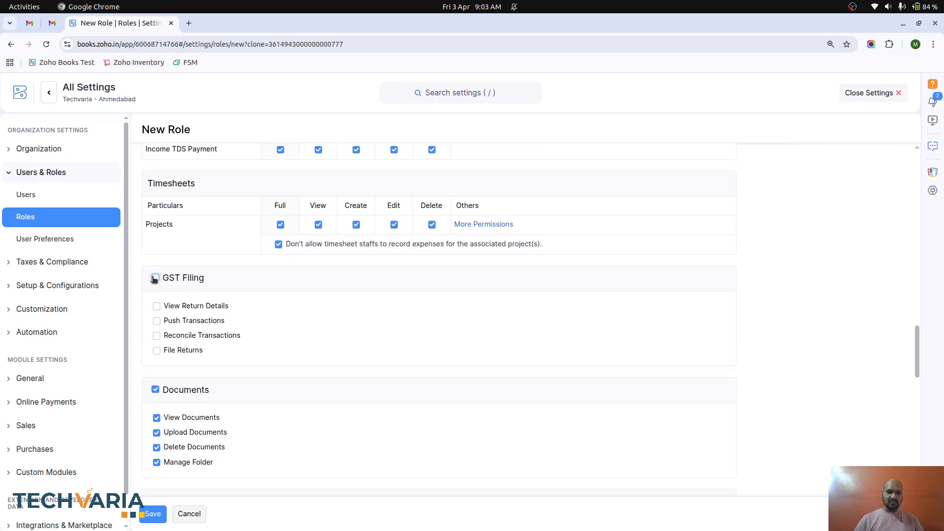
- Remove Dashboard permissions, disable full access to all reports, and save the role
{"action": "scroll", "coordinate": [274, 409], "scroll_direction": "down", "scroll_amount": 10}
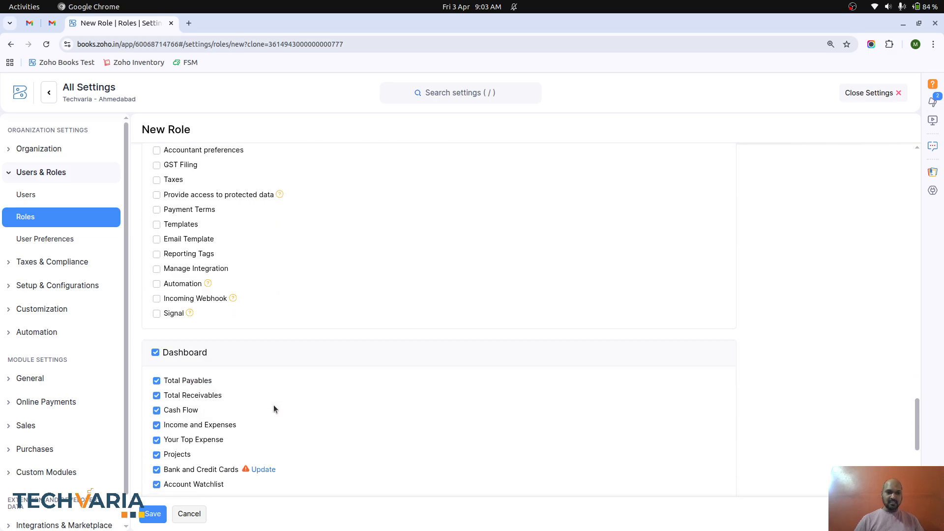
{"action": "scroll", "coordinate": [274, 408], "scroll_direction": "down", "scroll_amount": 1}
{"action": "left_click", "coordinate": [155, 313]}
{"action": "scroll", "coordinate": [243, 361], "scroll_direction": "down", "scroll_amount": 3}
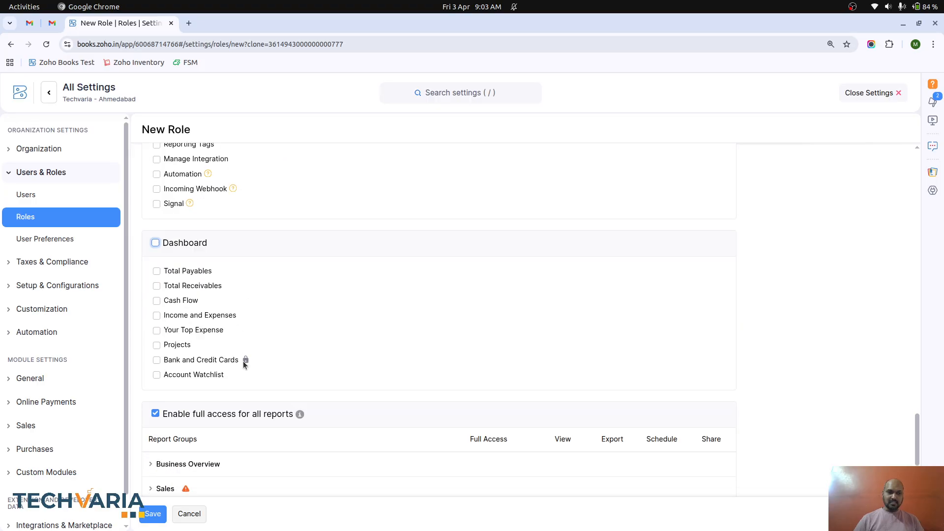
{"action": "left_click", "coordinate": [166, 363]}
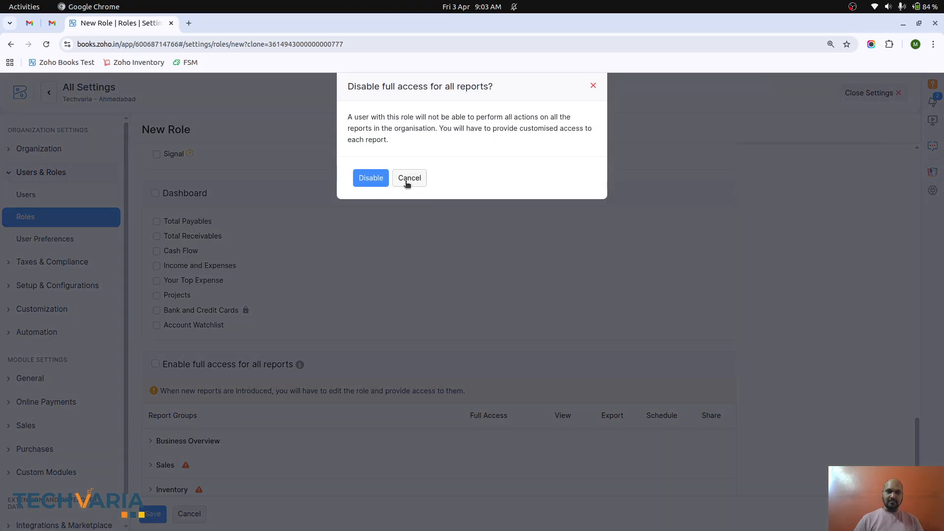
{"action": "left_click", "coordinate": [370, 178]}
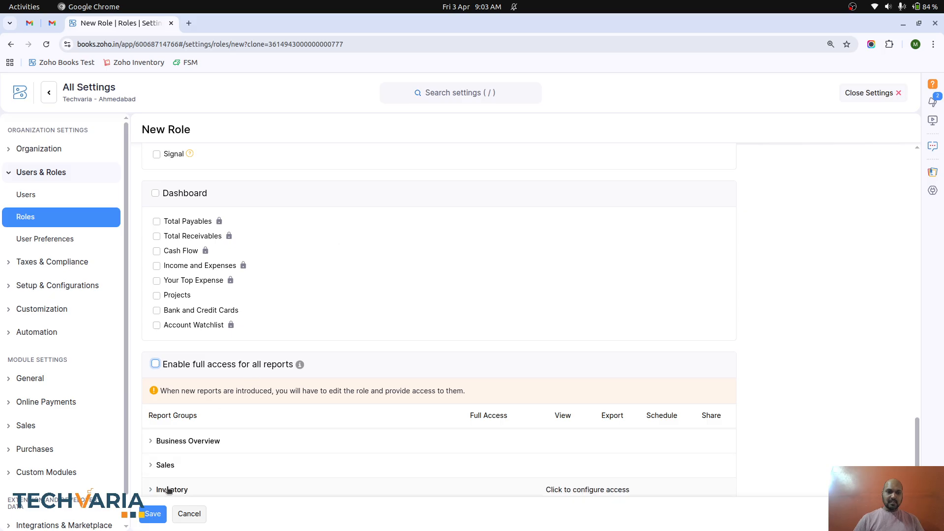
{"action": "left_click", "coordinate": [153, 514]}
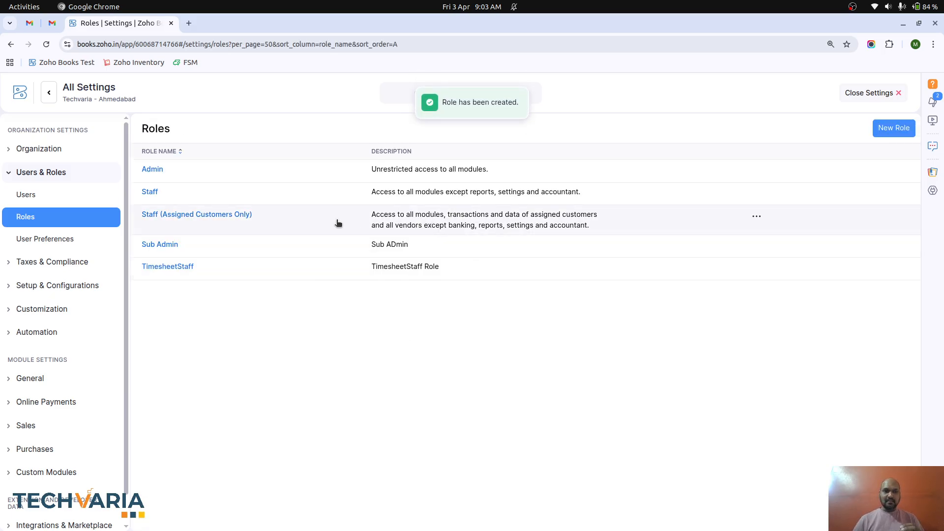
- Review the saved Sub Admin role's permissions, then reopen the All Settings overview
{"action": "left_click", "coordinate": [185, 246]}
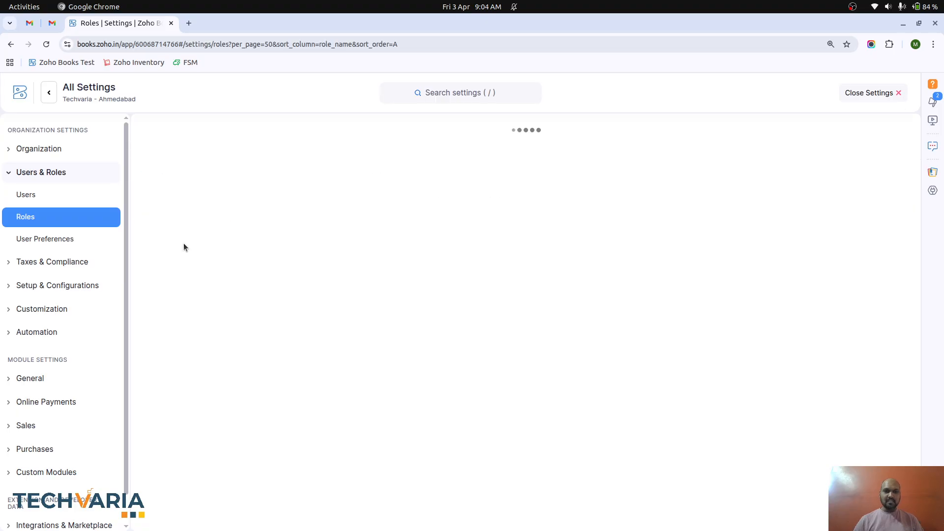
{"action": "scroll", "coordinate": [367, 325], "scroll_direction": "down", "scroll_amount": 2}
{"action": "scroll", "coordinate": [366, 326], "scroll_direction": "down", "scroll_amount": 2}
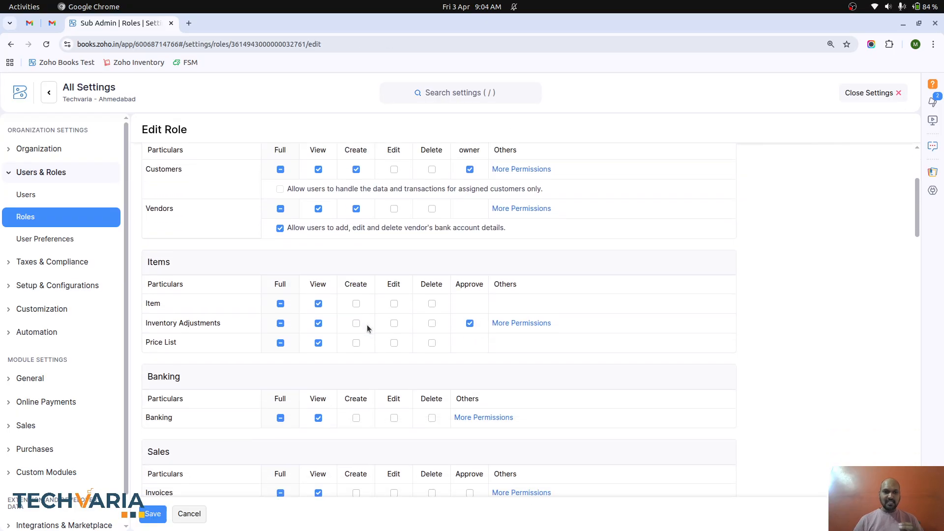
{"action": "left_click", "coordinate": [868, 93]}
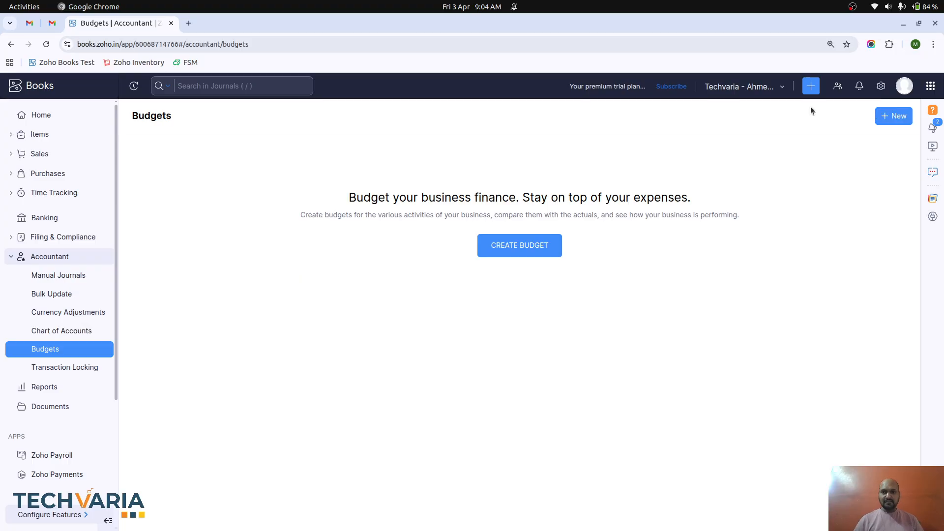
{"action": "left_click", "coordinate": [879, 92]}
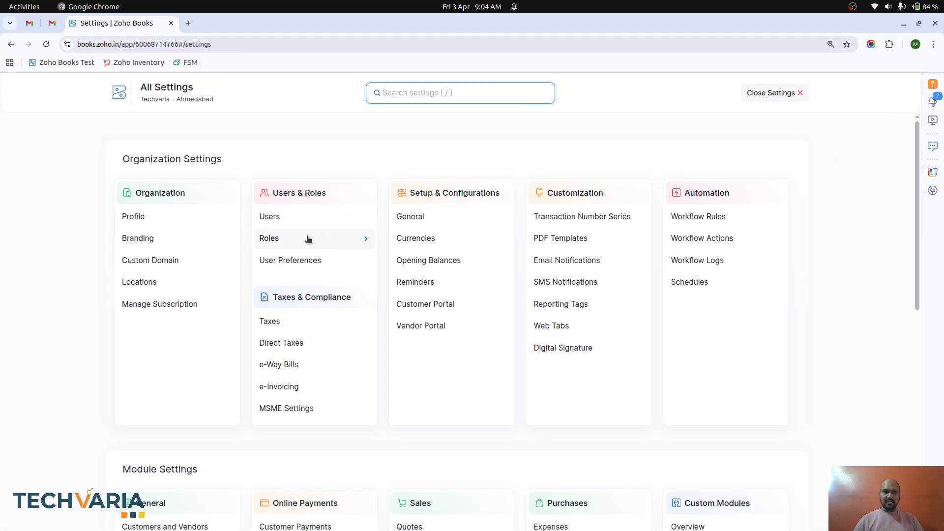
- Invite a new user by entering their name and e-mail address, assigning the Sub Admin role
{"action": "left_click", "coordinate": [294, 218]}
{"action": "left_click", "coordinate": [865, 135]}
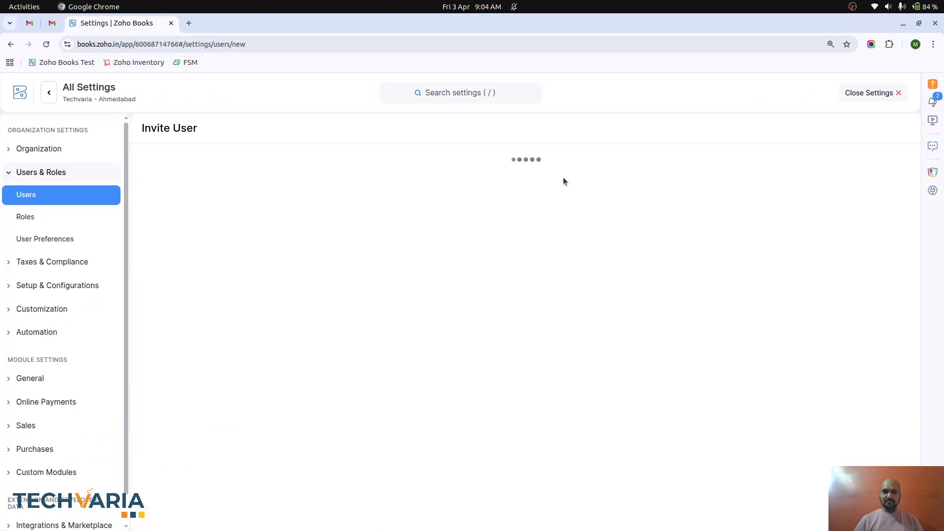
{"action": "type", "text": "MSR"}
{"action": "key", "text": "Tab"}
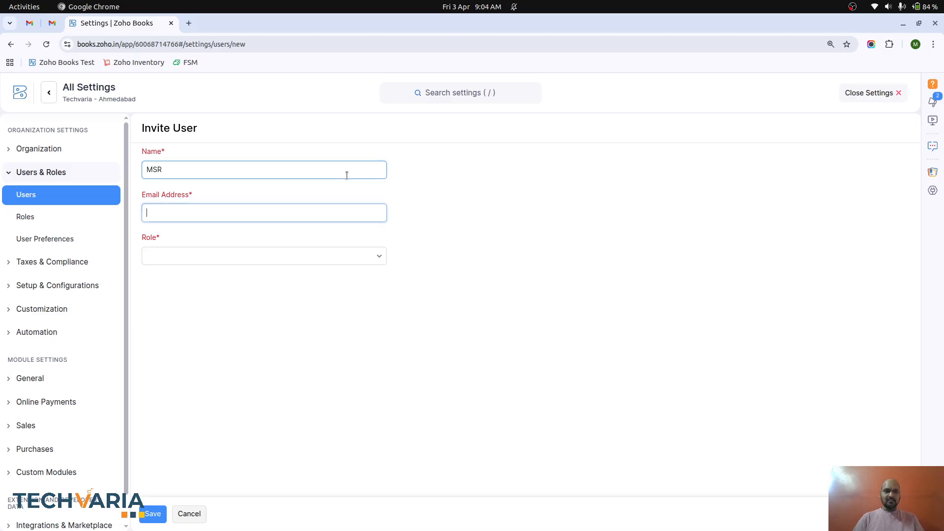
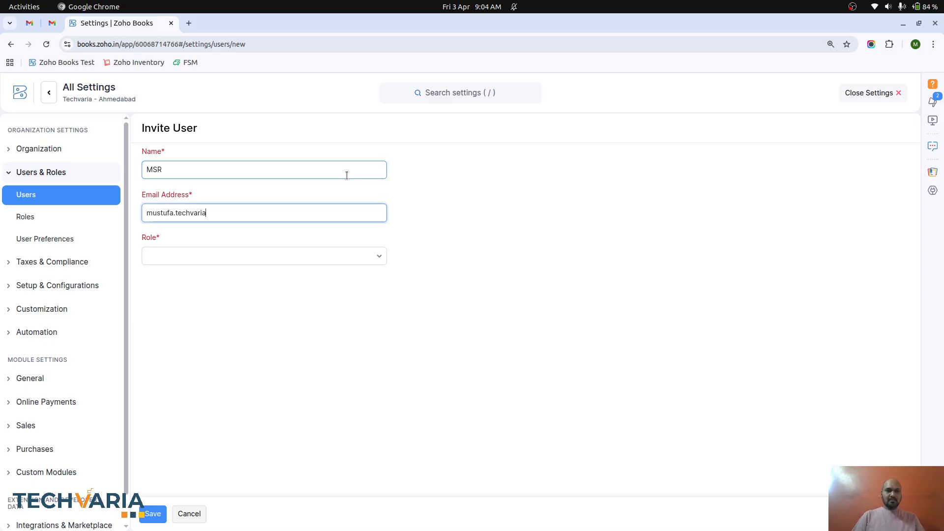
{"action": "key", "text": "Tab"}
{"action": "left_click", "coordinate": [347, 256]}
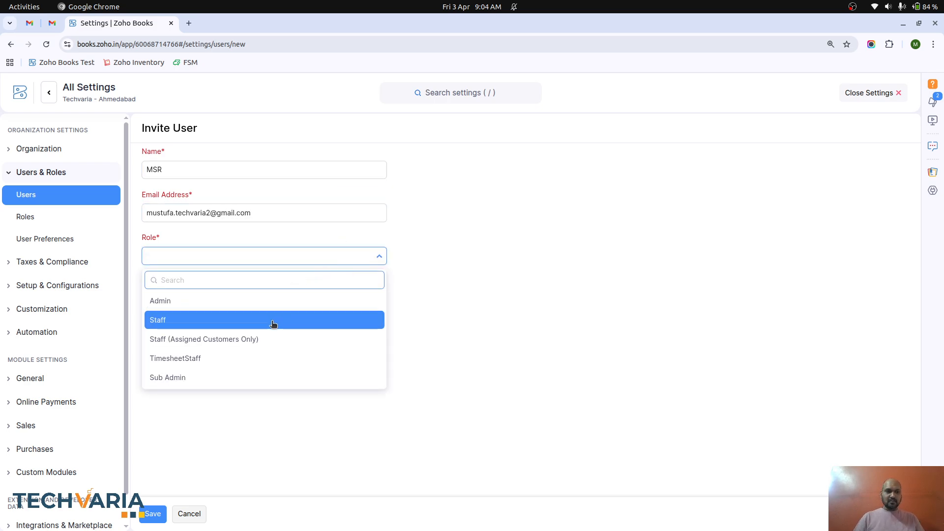
{"action": "left_click", "coordinate": [264, 378]}
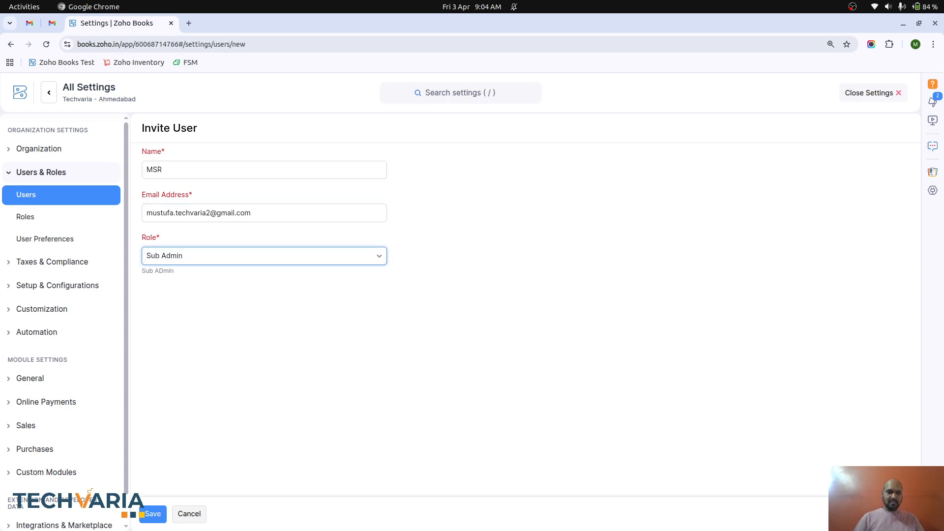
{"action": "left_click", "coordinate": [152, 520]}
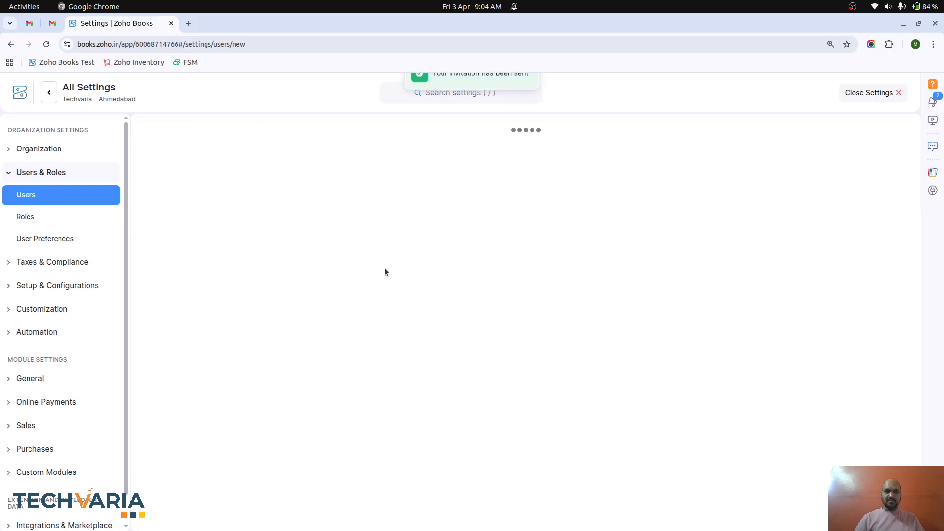
{"action": "left_click", "coordinate": [52, 24]}
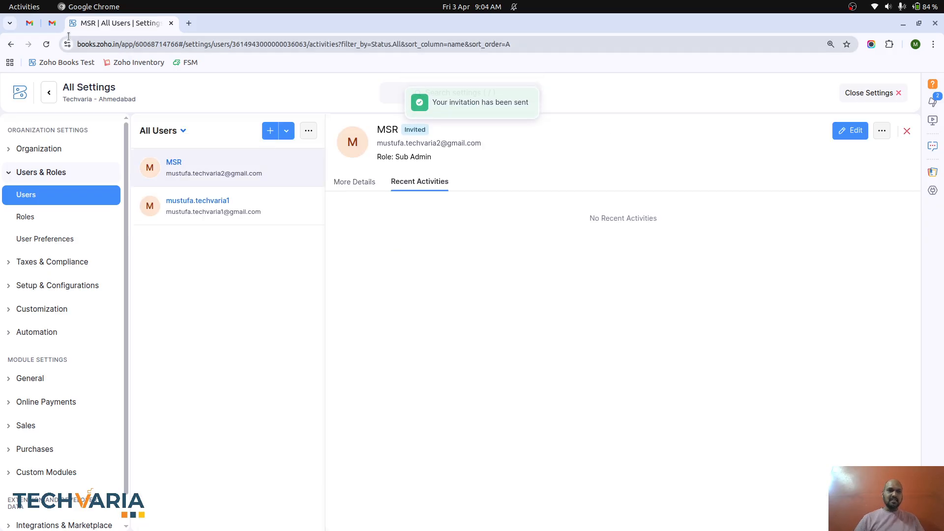
- Refresh the Gmail inbox and open Zoho Books in a private browsing window
{"action": "left_click", "coordinate": [48, 153]}
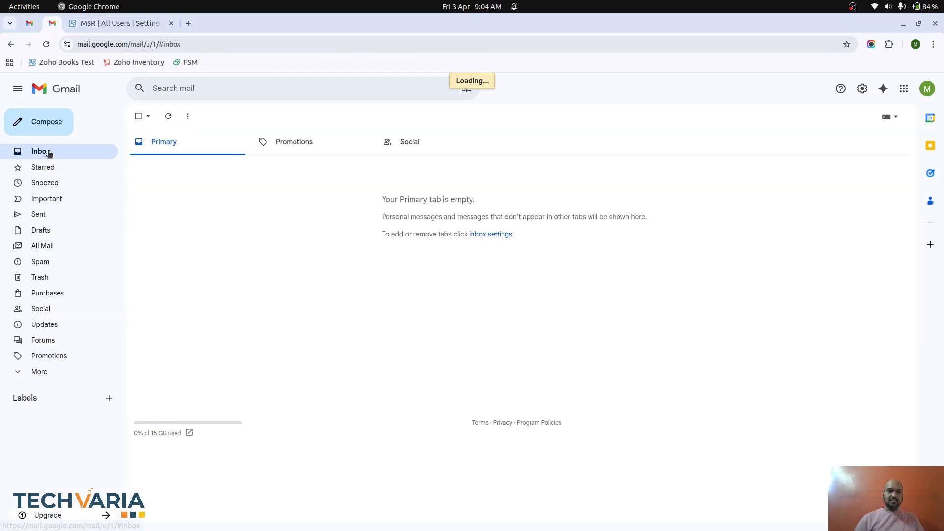
{"action": "left_click", "coordinate": [933, 45]}
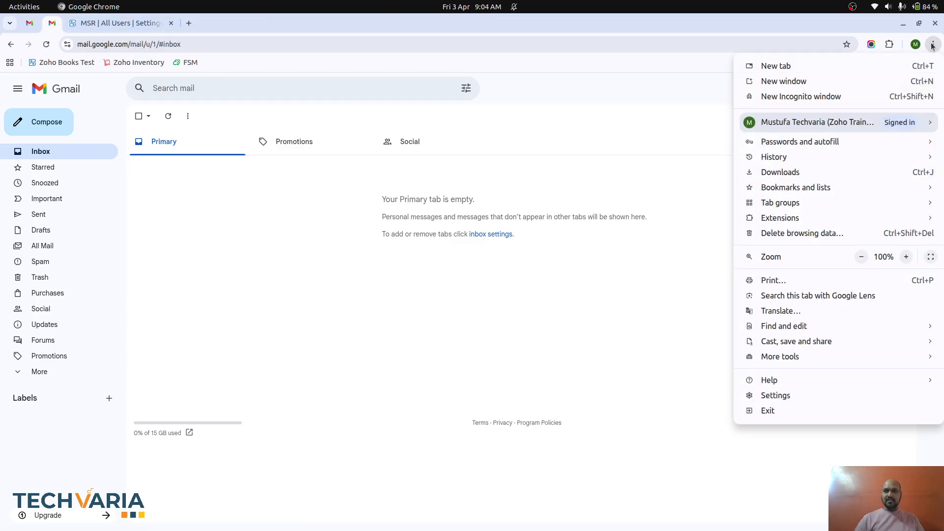
{"action": "left_click", "coordinate": [855, 96]}
{"action": "type", "text": "books"}
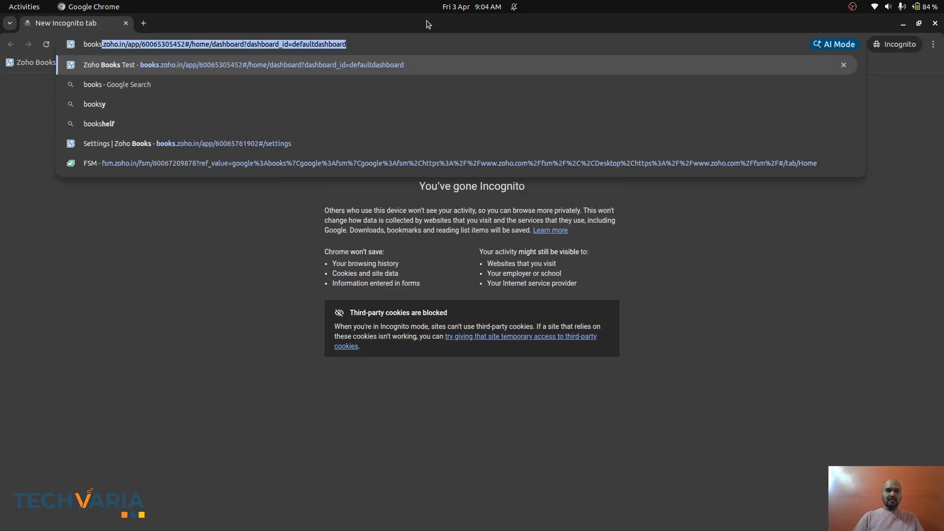
{"action": "key", "text": "Return"}
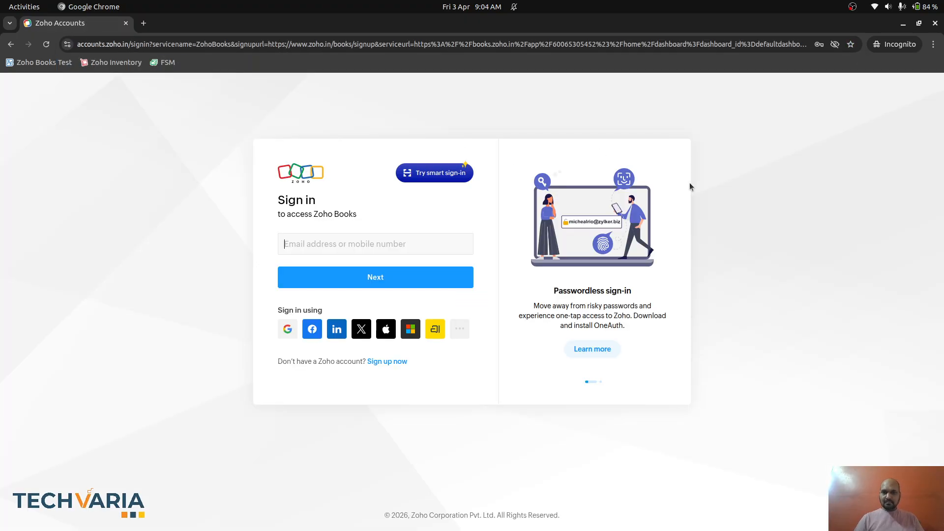
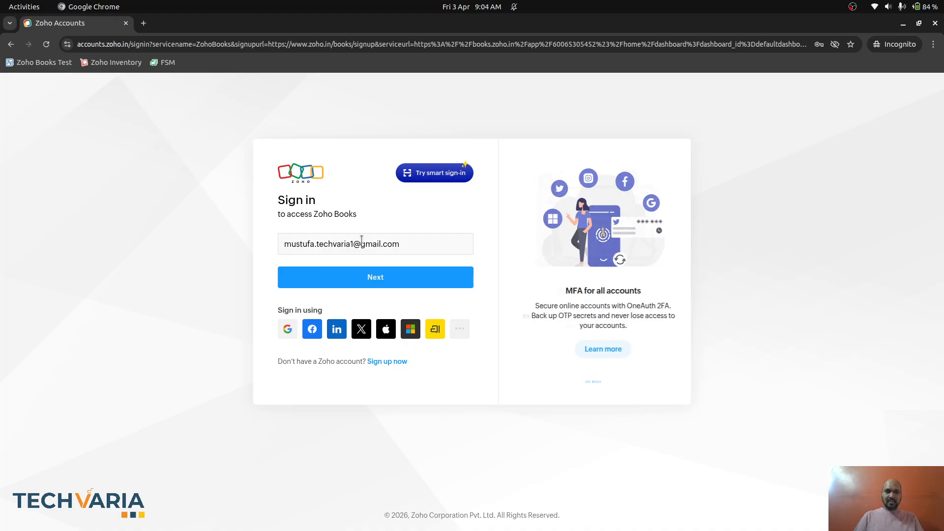
- Try signing in with the invited user's e-mail, fixing one digit, and get the account-not-found error
{"action": "key", "text": "Left"}
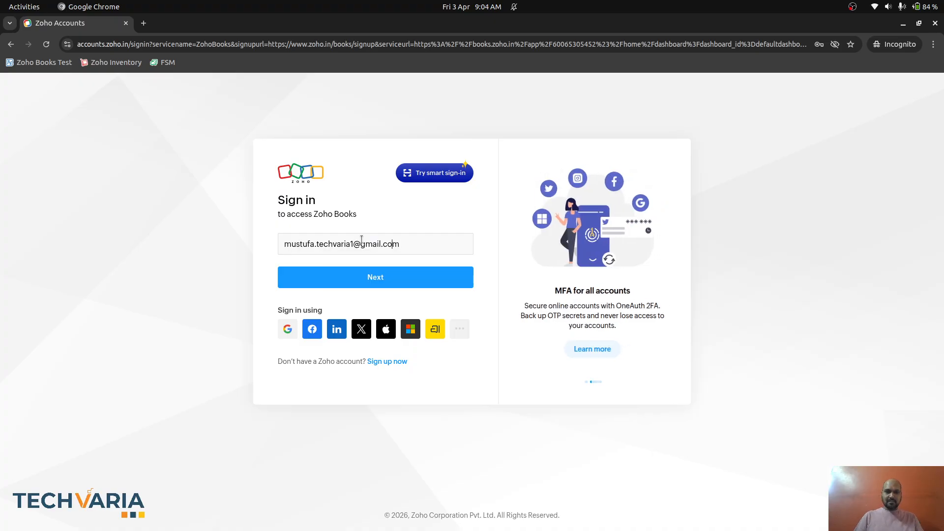
{"action": "key", "text": "Delete"}
{"action": "type", "text": "2"}
{"action": "left_click", "coordinate": [370, 287]}
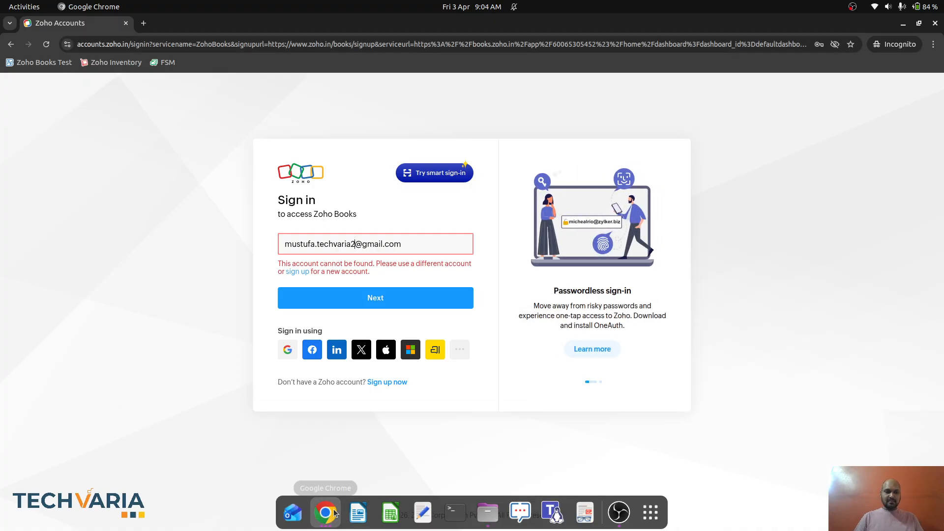
{"action": "left_click", "coordinate": [334, 513]}
- Open the Zoho Books invitation e-mail and open its View Invitation link in an incognito window
{"action": "left_click", "coordinate": [286, 441]}
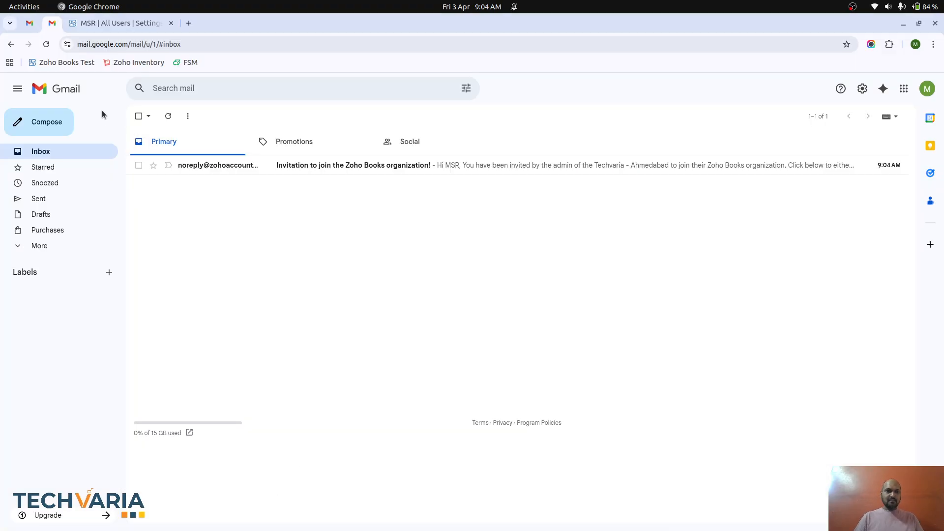
{"action": "left_click", "coordinate": [205, 170]}
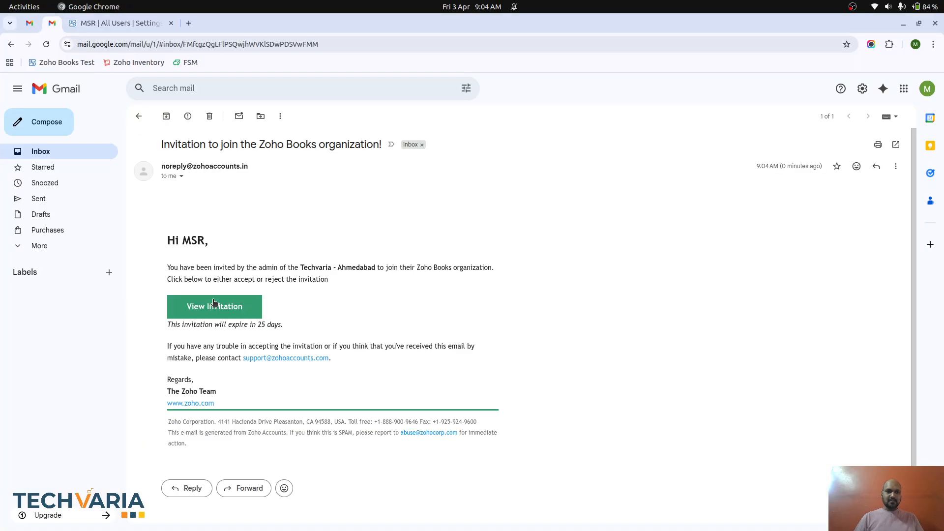
{"action": "right_click", "coordinate": [215, 315]}
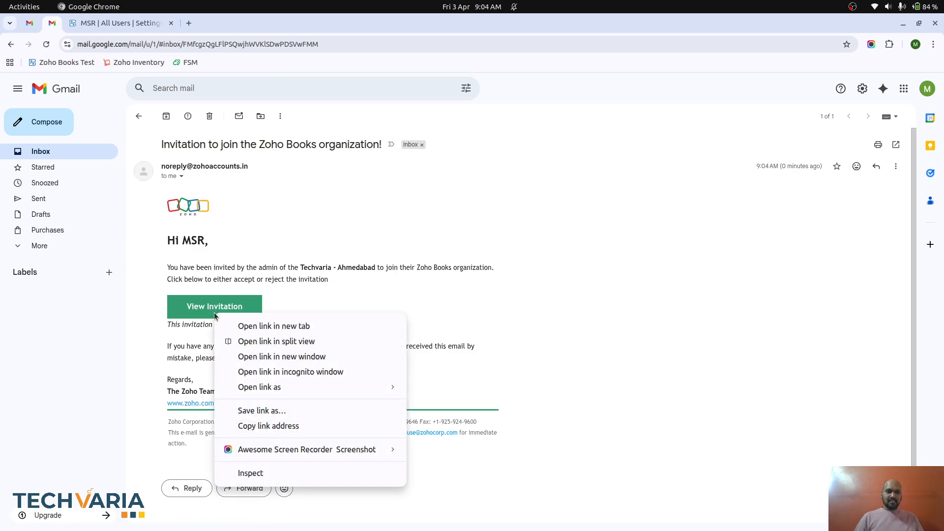
{"action": "left_click", "coordinate": [271, 371]}
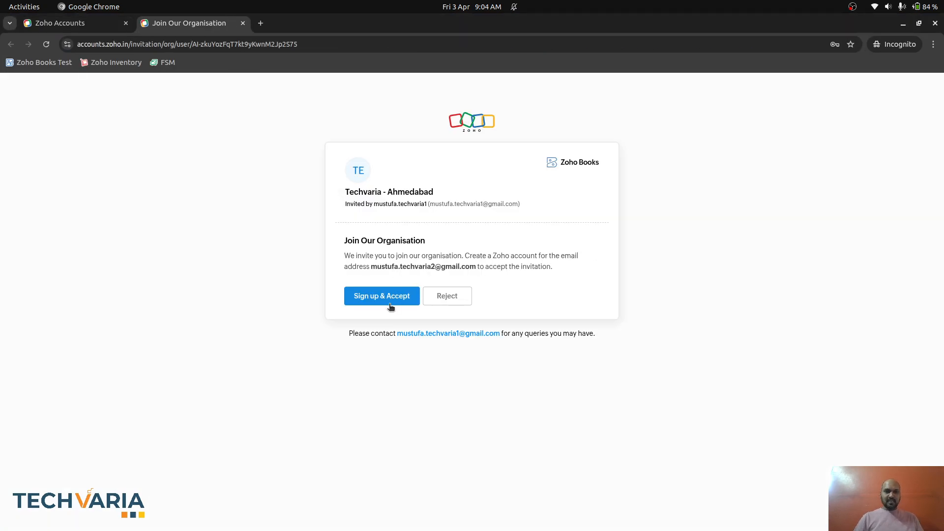
- Begin Sign up & Accept and enter a password for the new account
{"action": "left_click", "coordinate": [389, 300]}
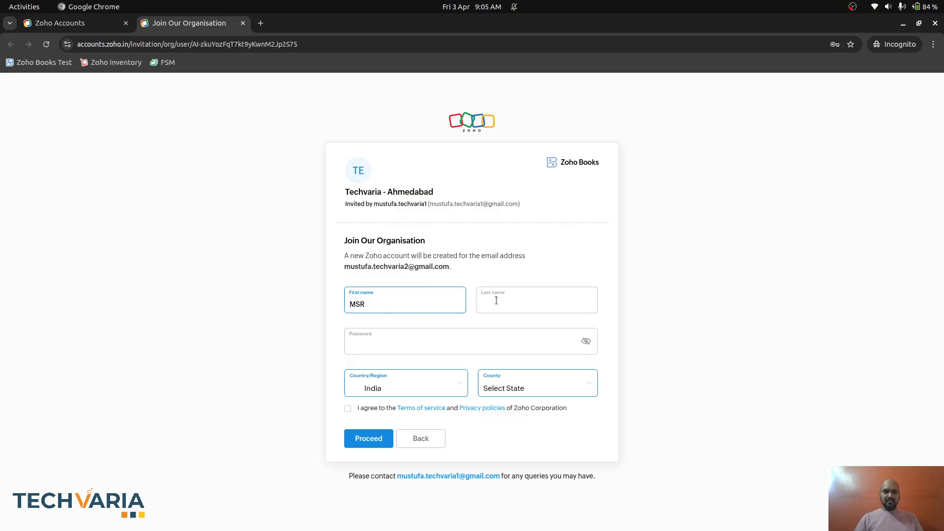
{"action": "left_click", "coordinate": [422, 348]}
{"action": "type", "text": "M"}
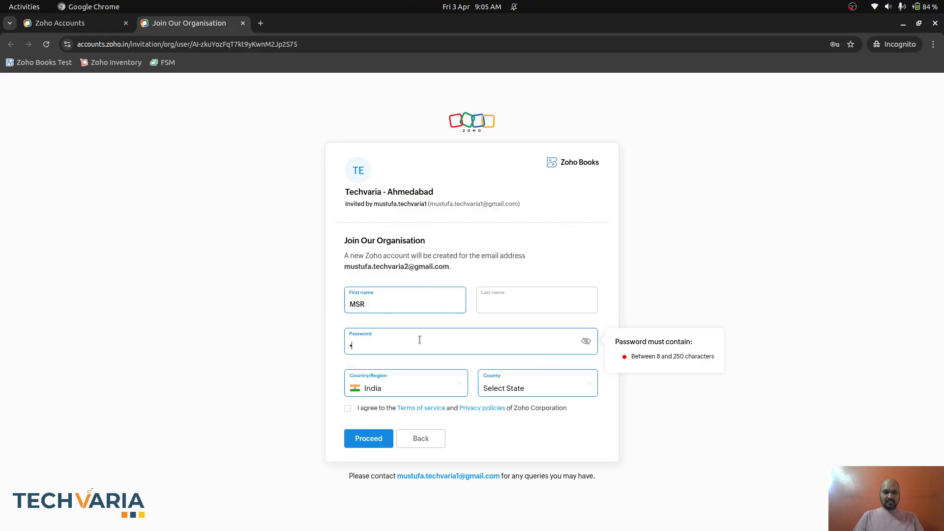
{"action": "type", "text": "••••••••••"}
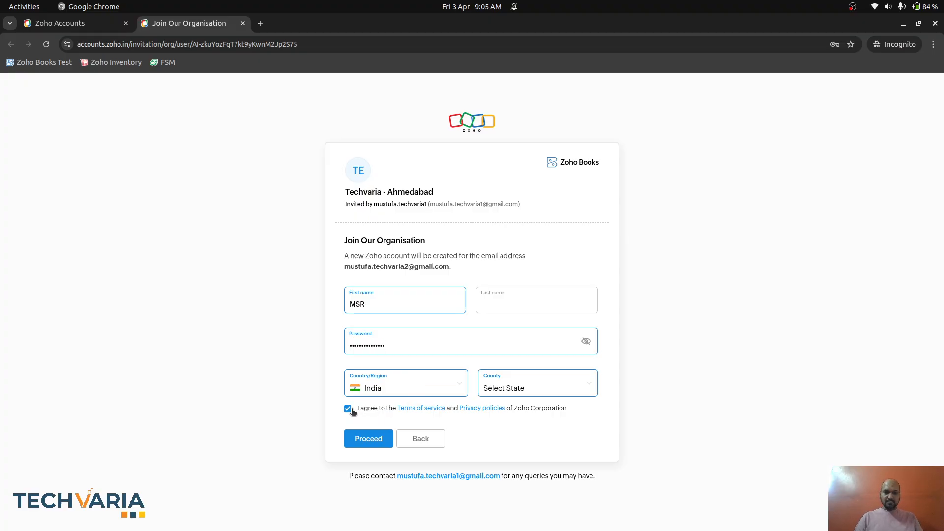
{"action": "double_click", "coordinate": [400, 345]}
{"action": "type", "text": "•••••"}
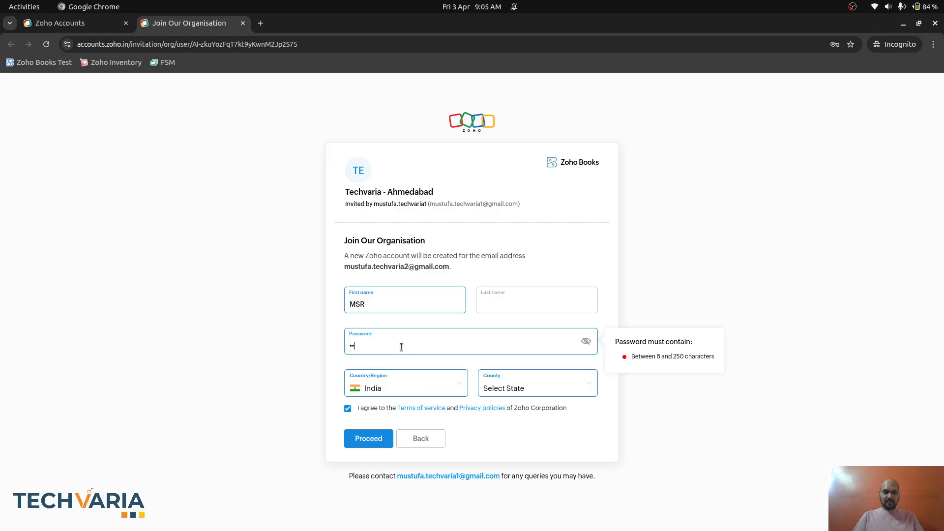
{"action": "type", "text": "•••"}
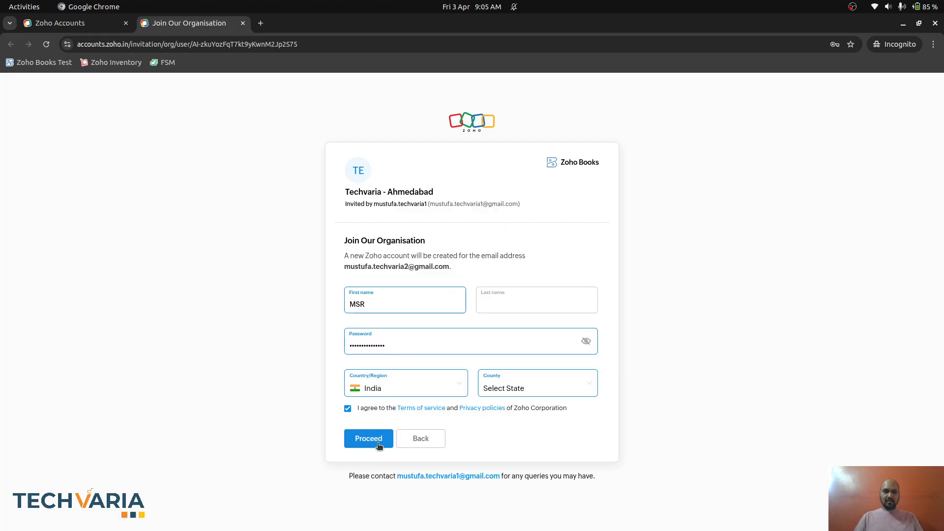
- Choose Gujarat as the state and submit the sign-up details to reach code verification
{"action": "left_click", "coordinate": [540, 398]}
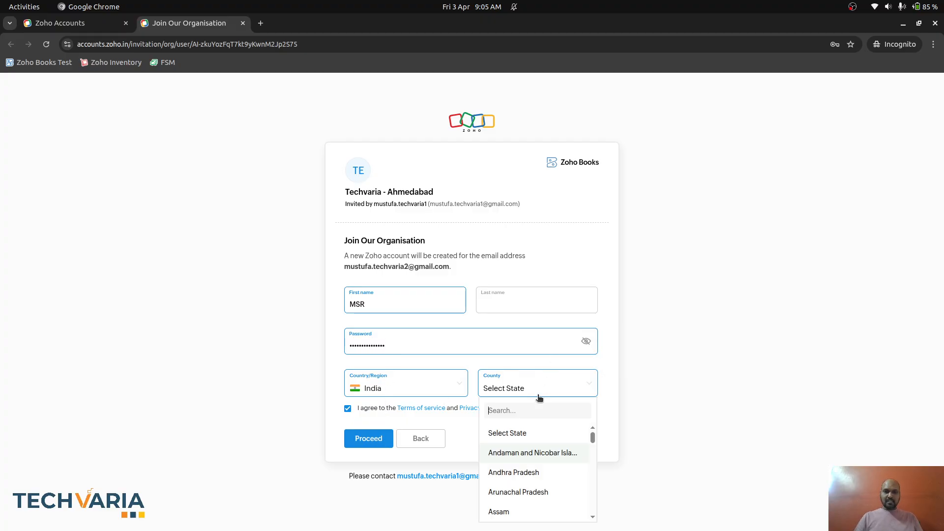
{"action": "type", "text": "gu"}
{"action": "left_click", "coordinate": [533, 432]}
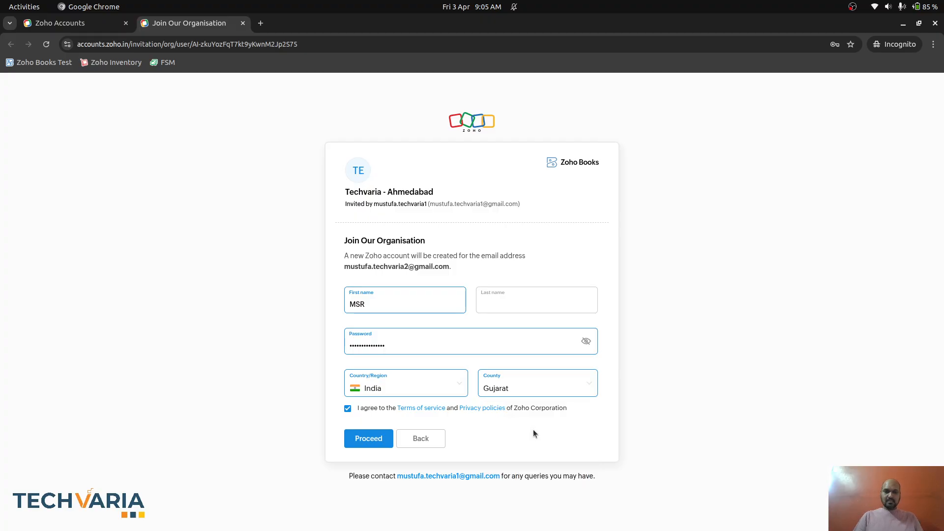
{"action": "left_click", "coordinate": [374, 440]}
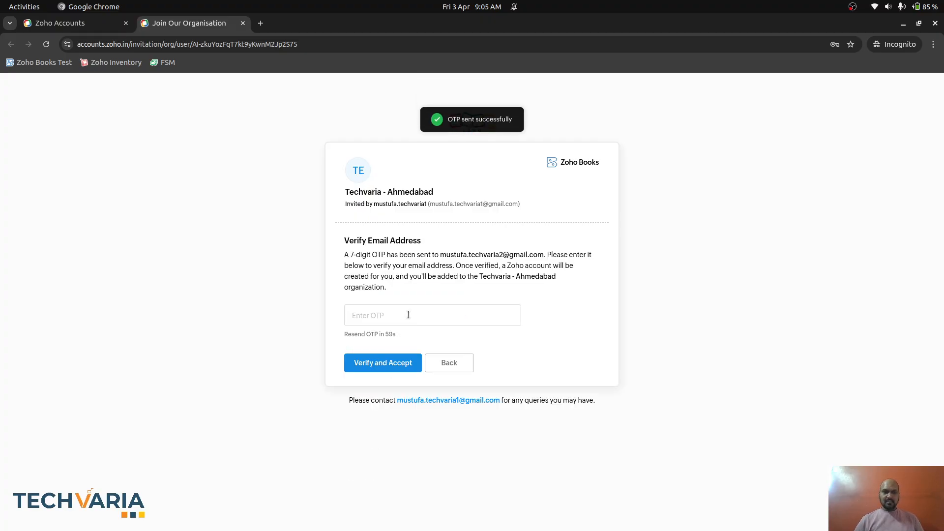
{"action": "left_click", "coordinate": [408, 315]}
{"action": "key", "text": "ctrl+v"}
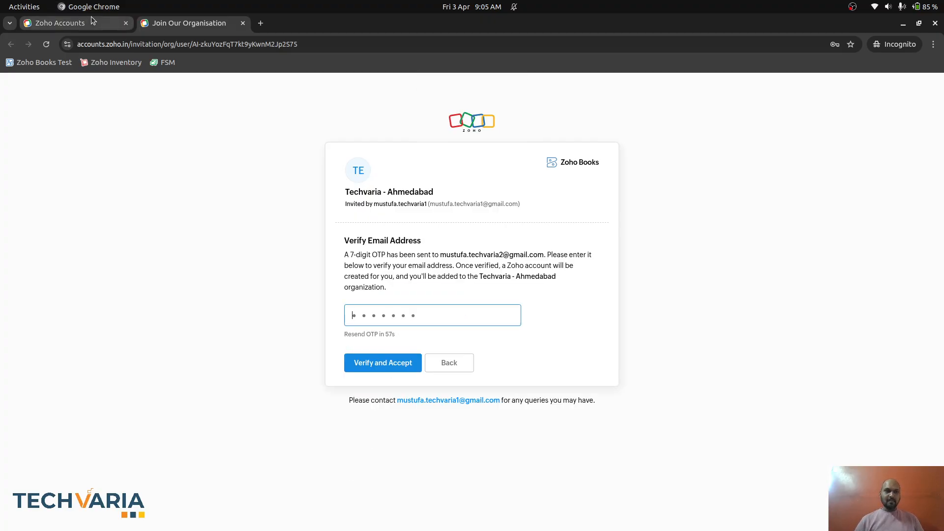
{"action": "key", "text": "alt+Tab"}
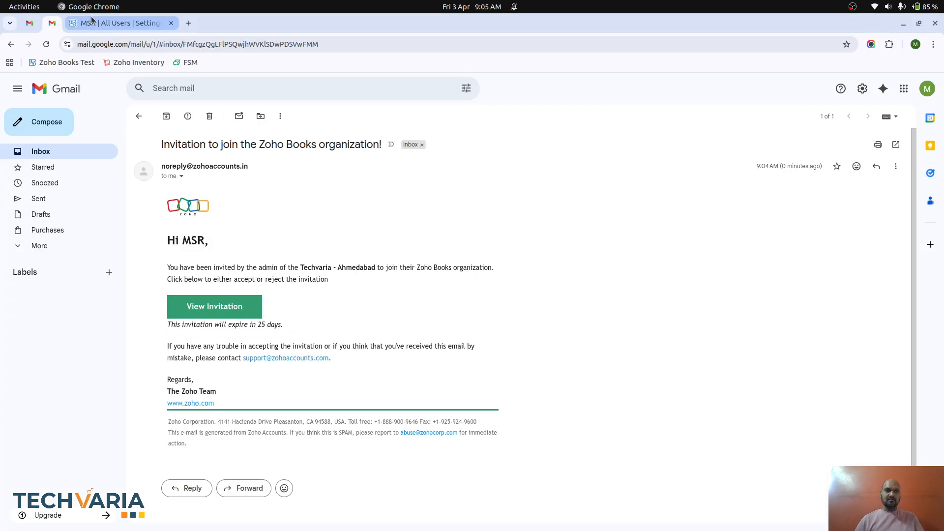
- Refresh Gmail and copy the OTP from the Zoho Verification Code e-mail
{"action": "left_click", "coordinate": [139, 116]}
{"action": "left_click", "coordinate": [55, 154]}
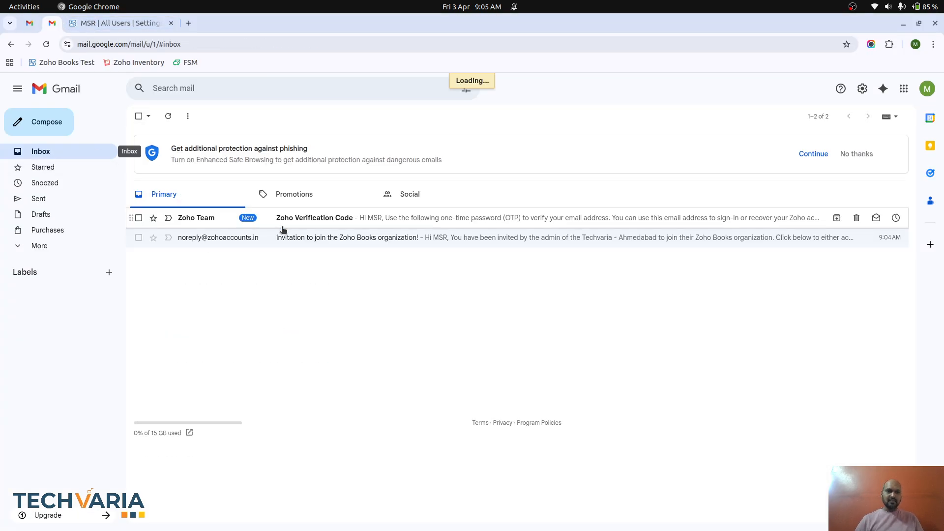
{"action": "left_click", "coordinate": [326, 215]}
{"action": "double_click", "coordinate": [191, 312]}
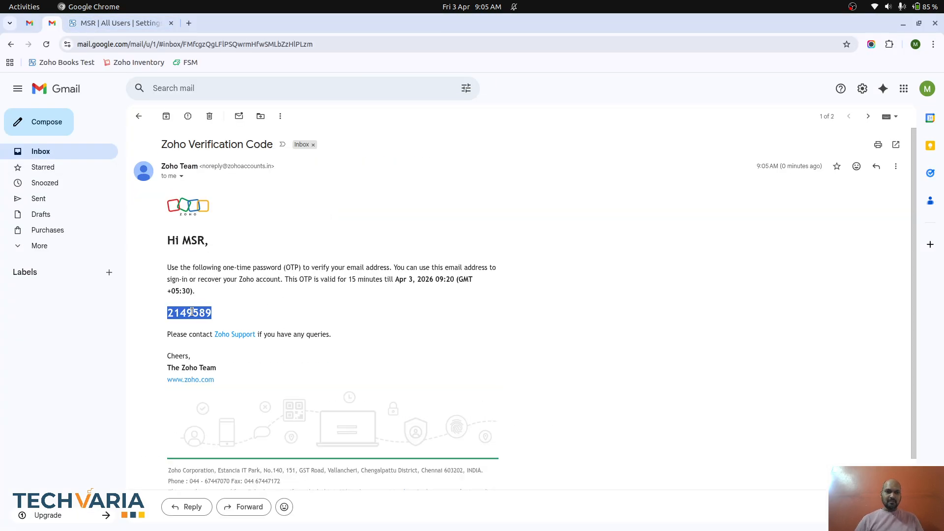
{"action": "key", "text": "ctrl+c"}
- Paste the code into the sign-up form, verify and accept the invitation, and enter Zoho Books
{"action": "key", "text": "alt+Tab"}
{"action": "left_click", "coordinate": [406, 318]}
{"action": "key", "text": "ctrl+v"}
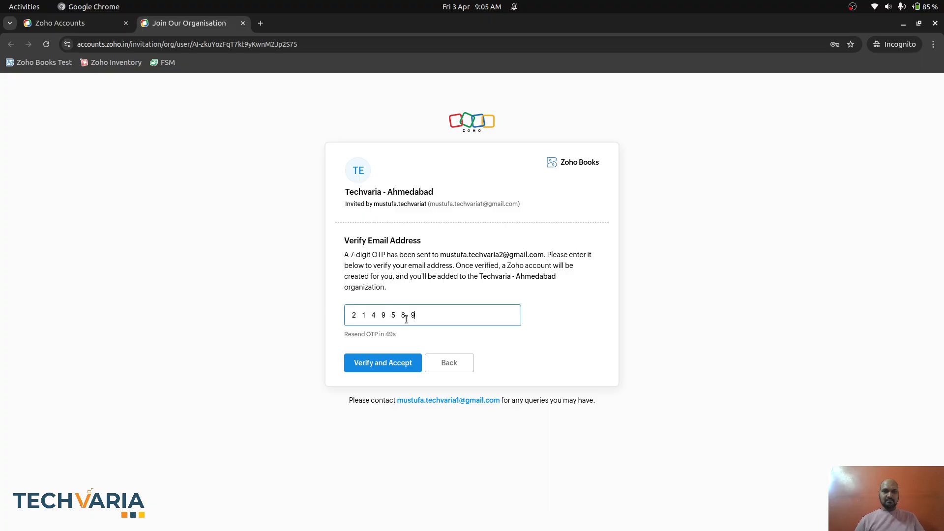
{"action": "left_click", "coordinate": [395, 362]}
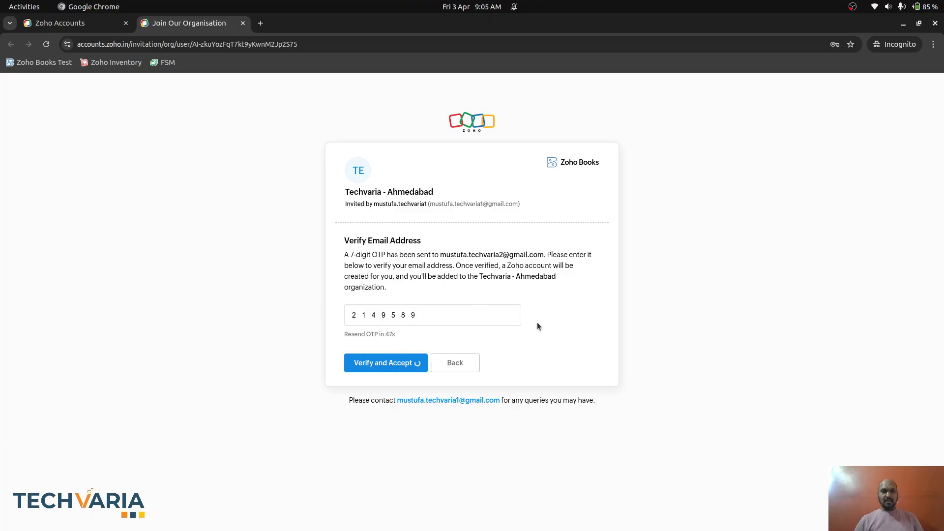
{"action": "left_click", "coordinate": [489, 269]}
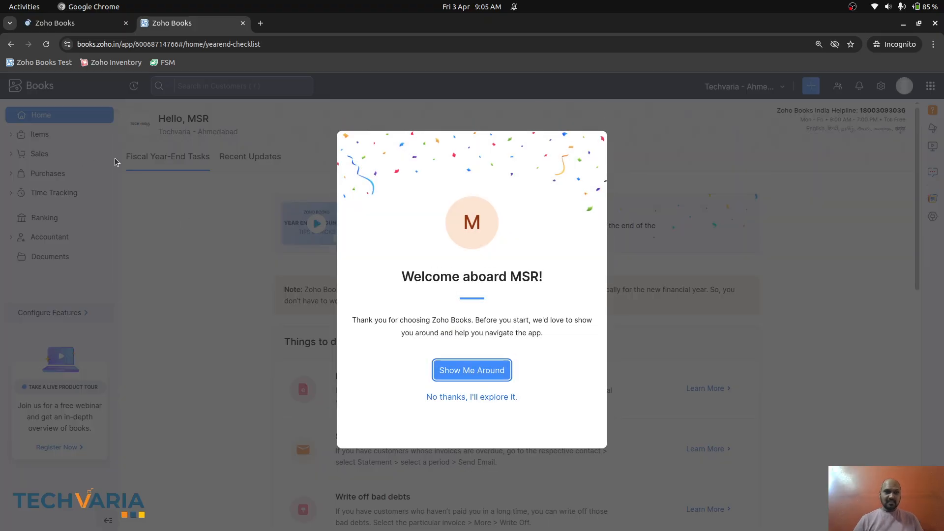
- Skip the welcome tour, view the empty All Items list and its views, and inspect the Quick Create menu
{"action": "left_click", "coordinate": [473, 398]}
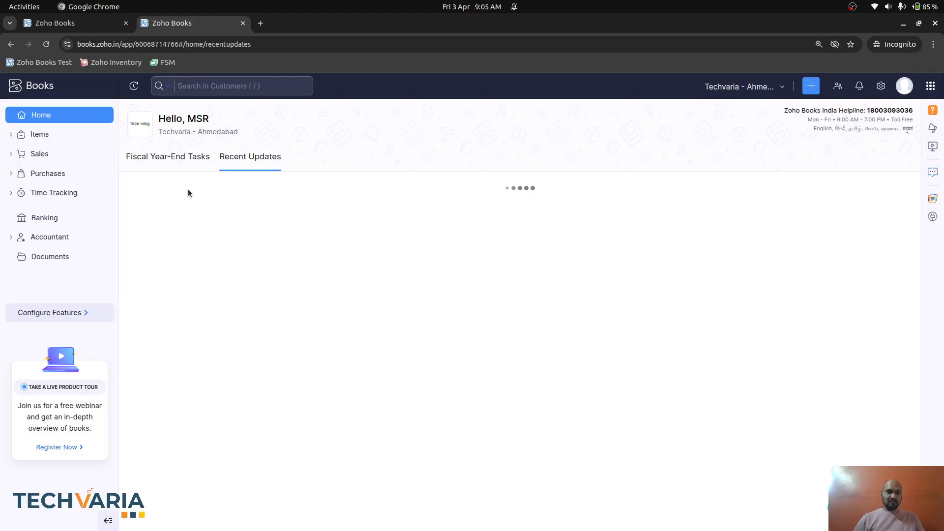
{"action": "left_click", "coordinate": [34, 134]}
{"action": "left_click", "coordinate": [57, 153]}
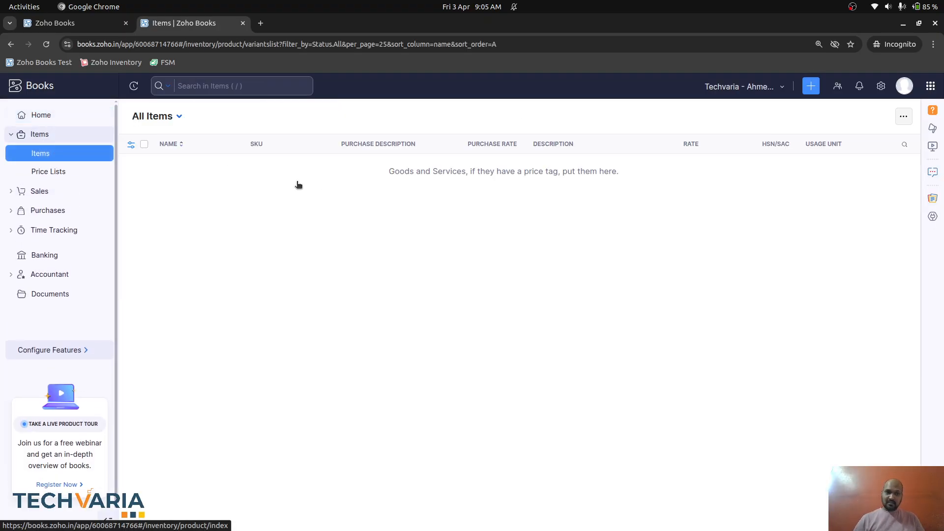
{"action": "left_click", "coordinate": [179, 117]}
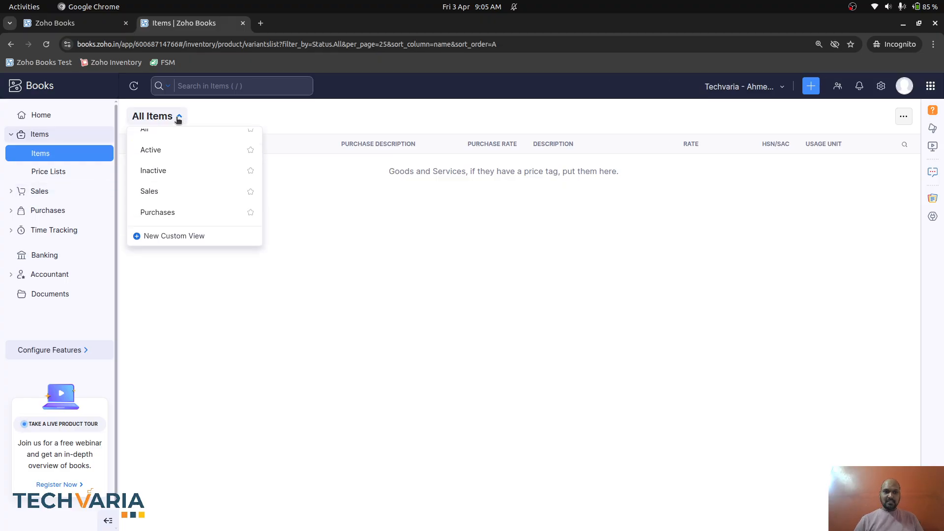
{"action": "left_click", "coordinate": [179, 117]}
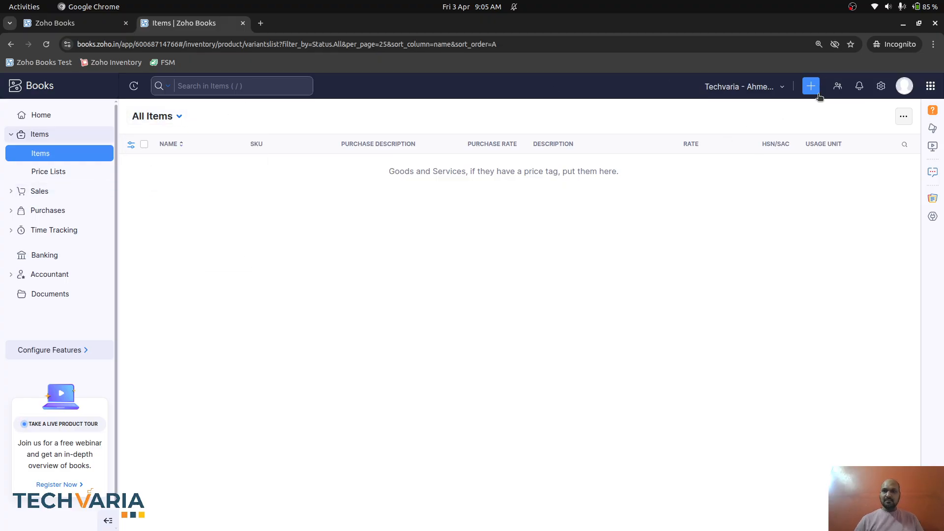
{"action": "left_click", "coordinate": [811, 86]}
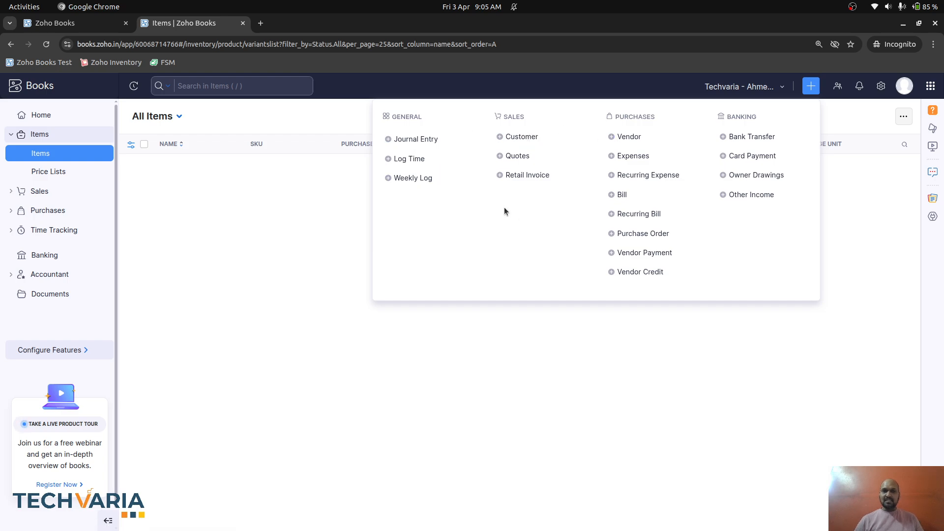
{"action": "left_click", "coordinate": [212, 199]}
{"action": "key", "text": "alt+Tab"}
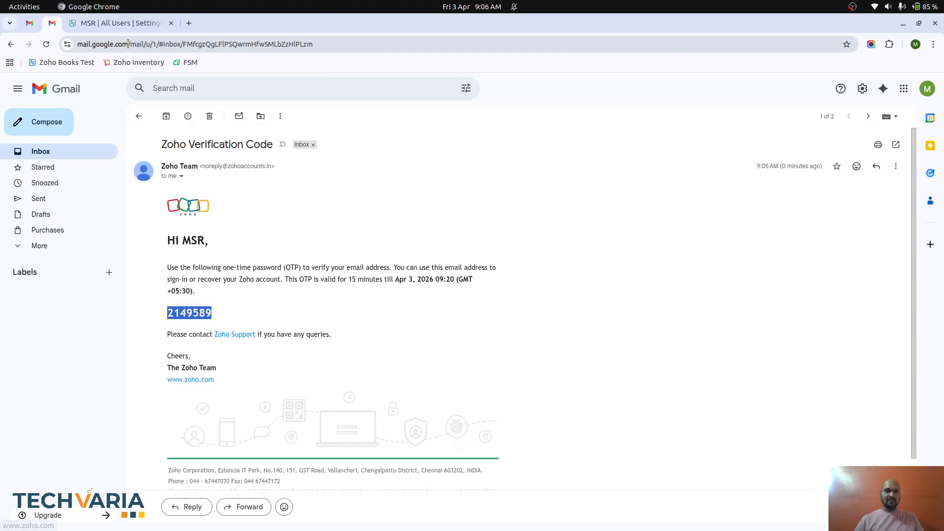
- Grant the Sub Admin role Create permission for Item, then reload the invited user's Items list
{"action": "left_click", "coordinate": [121, 22]}
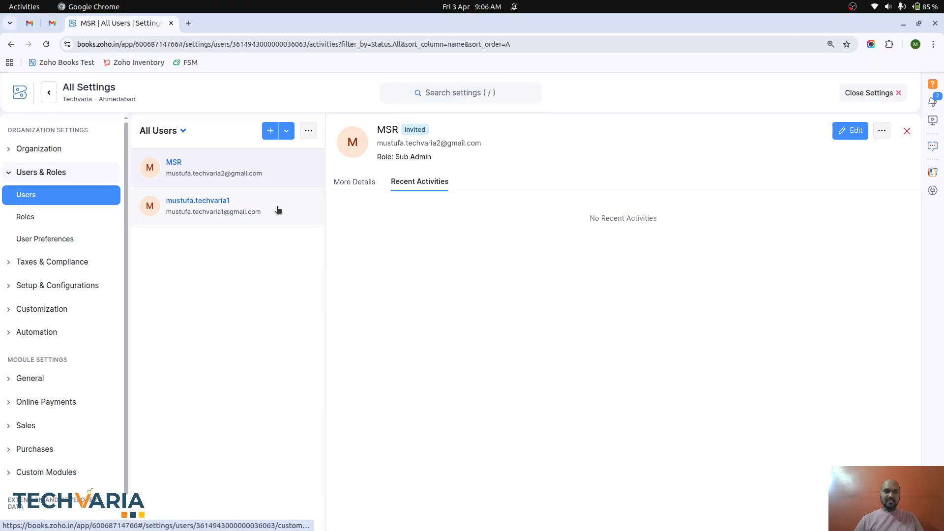
{"action": "left_click", "coordinate": [63, 216]}
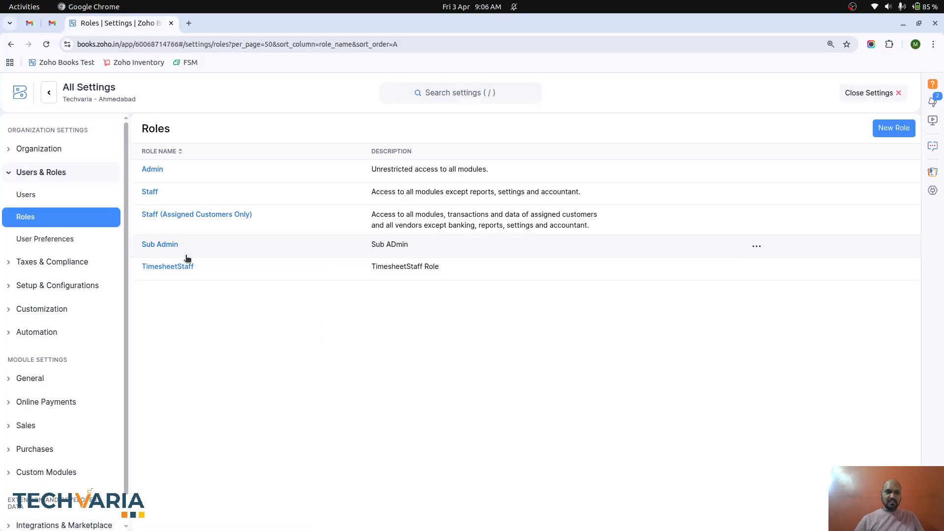
{"action": "left_click", "coordinate": [162, 244]}
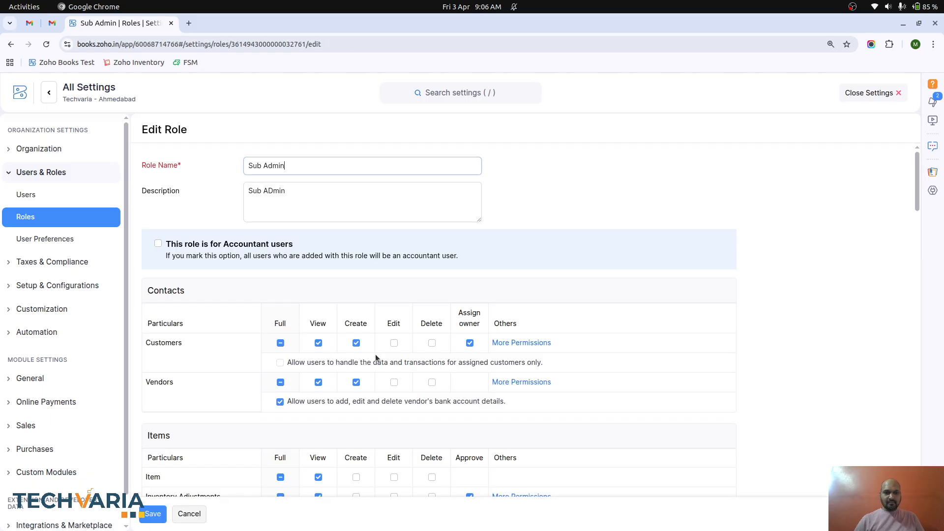
{"action": "scroll", "coordinate": [375, 358], "scroll_direction": "down", "scroll_amount": 5}
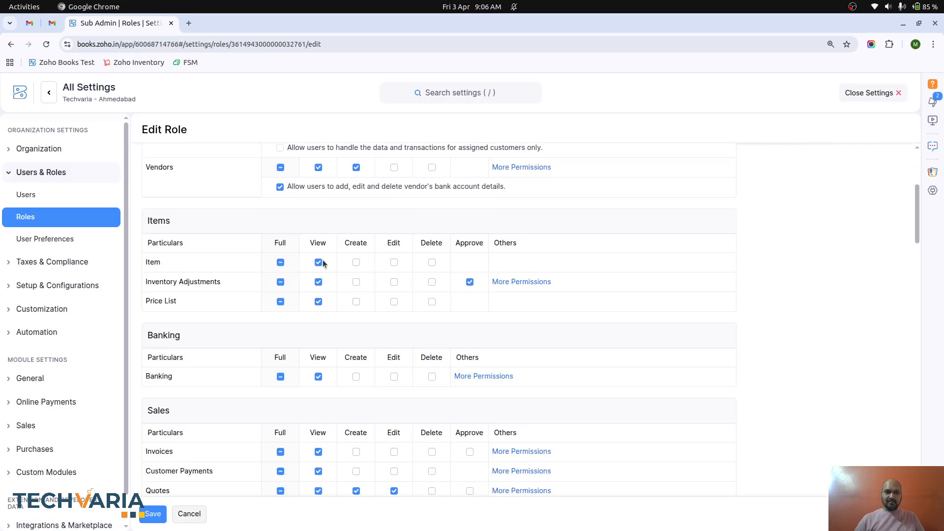
{"action": "left_click", "coordinate": [356, 262]}
{"action": "left_click", "coordinate": [153, 514]}
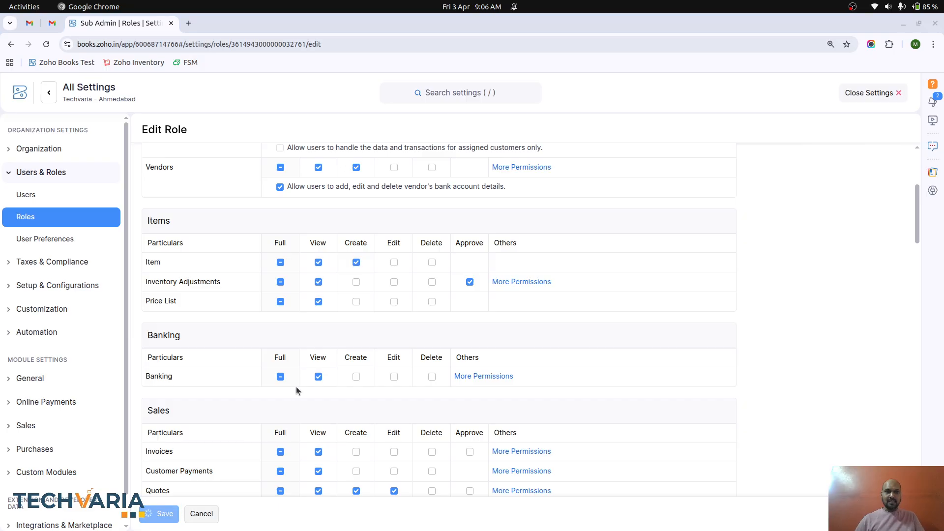
{"action": "key", "text": "alt+Tab"}
{"action": "left_click", "coordinate": [46, 45]}
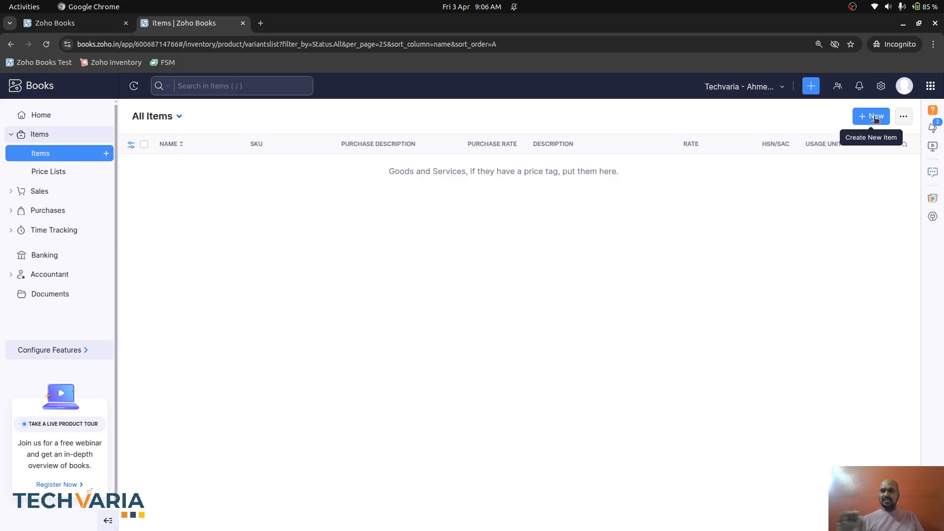
- Start a new customer Mr. HHH HHH, using the full name as display name
{"action": "left_click", "coordinate": [49, 193]}
{"action": "left_click", "coordinate": [49, 192]}
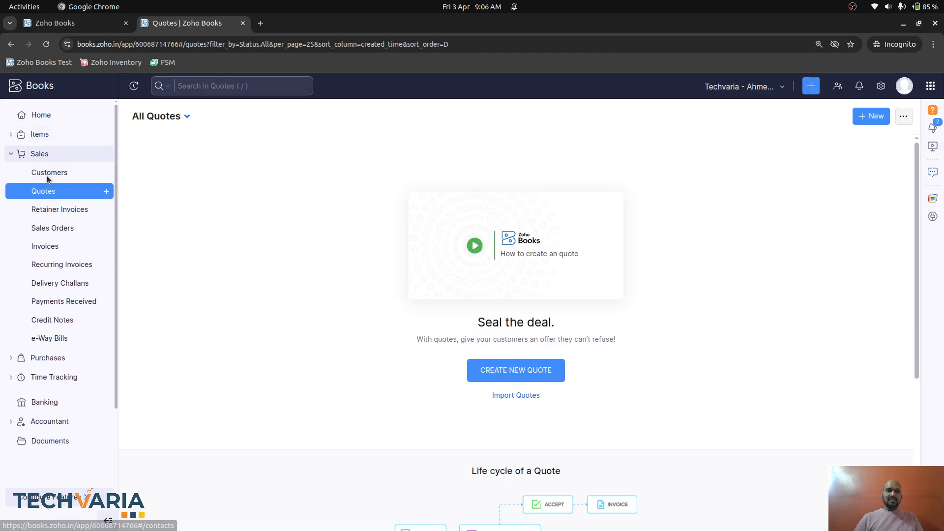
{"action": "left_click", "coordinate": [47, 175]}
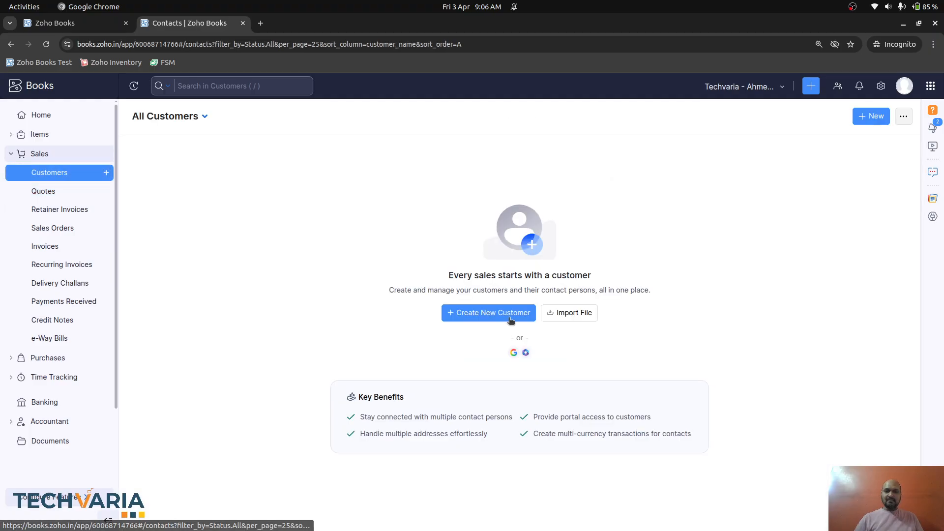
{"action": "left_click", "coordinate": [497, 315]}
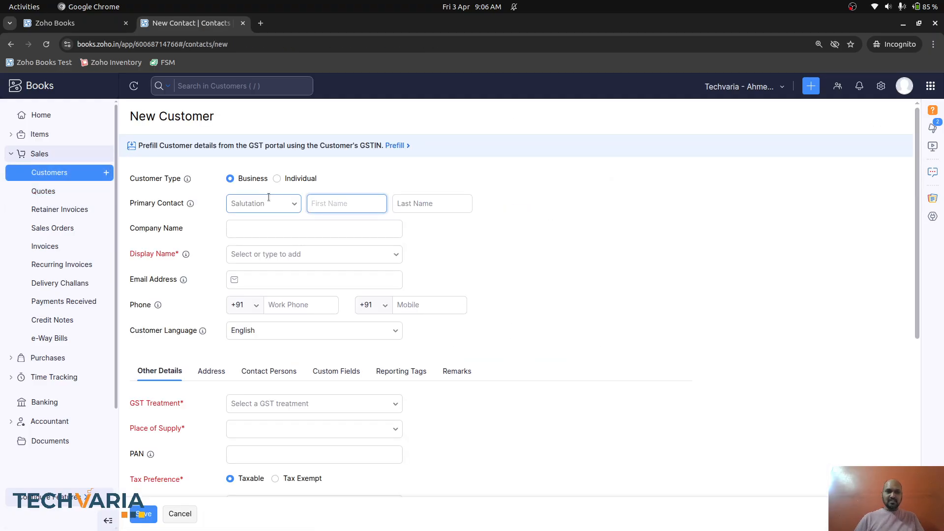
{"action": "left_click", "coordinate": [280, 204]}
{"action": "left_click", "coordinate": [241, 228]}
{"action": "left_click", "coordinate": [353, 209]}
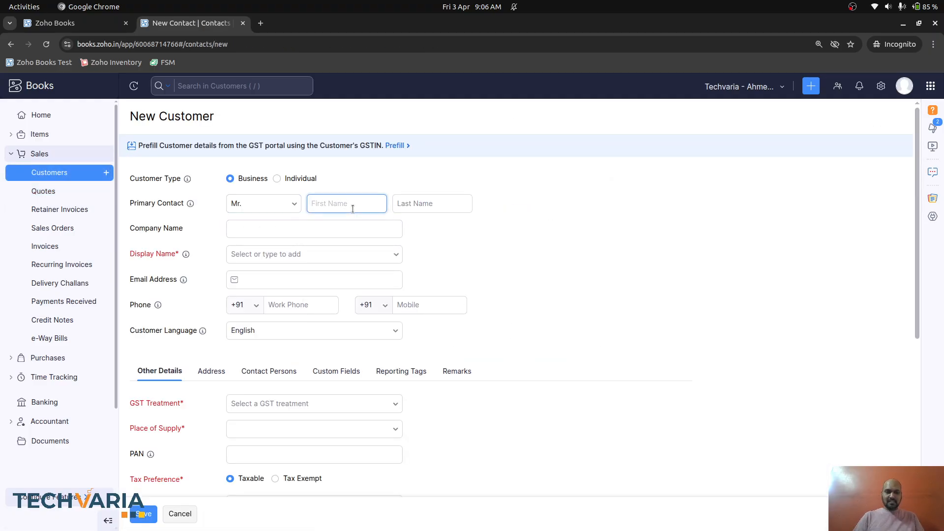
{"action": "type", "text": "HHH"}
{"action": "key", "text": "Tab"}
{"action": "type", "text": "HHH"}
{"action": "key", "text": "Tab"}
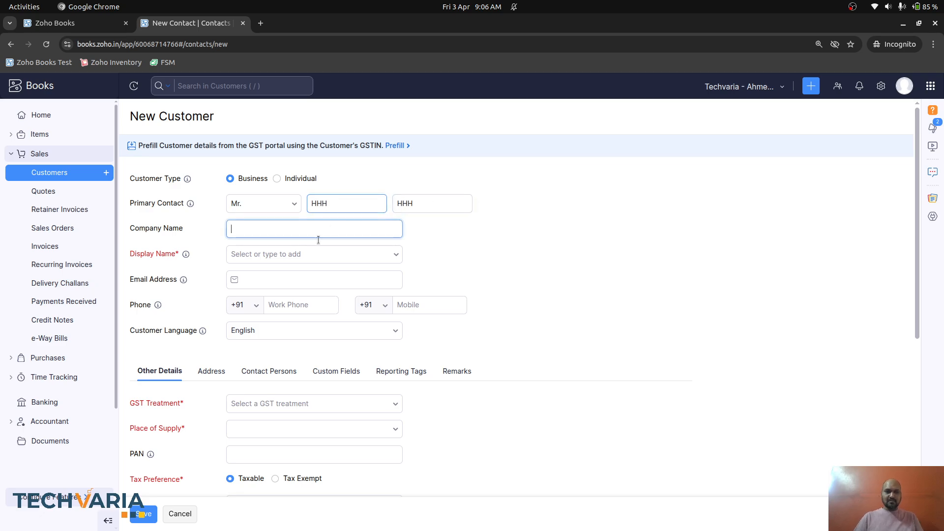
{"action": "left_click", "coordinate": [316, 251]}
{"action": "left_click", "coordinate": [295, 276]}
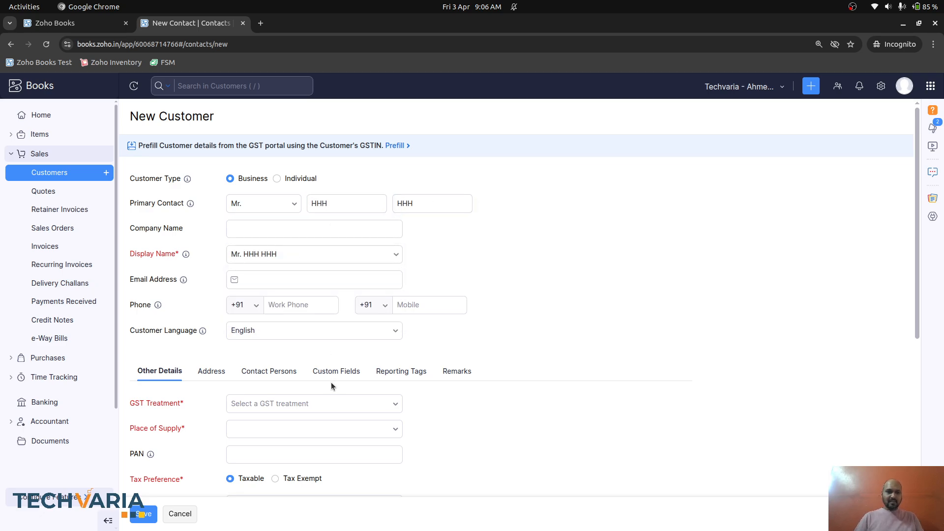
- Set the customer's GST treatment to Unregistered Business and save the customer
{"action": "left_click", "coordinate": [322, 401]}
{"action": "scroll", "coordinate": [320, 314], "scroll_direction": "down", "scroll_amount": 2}
{"action": "left_click", "coordinate": [311, 286]}
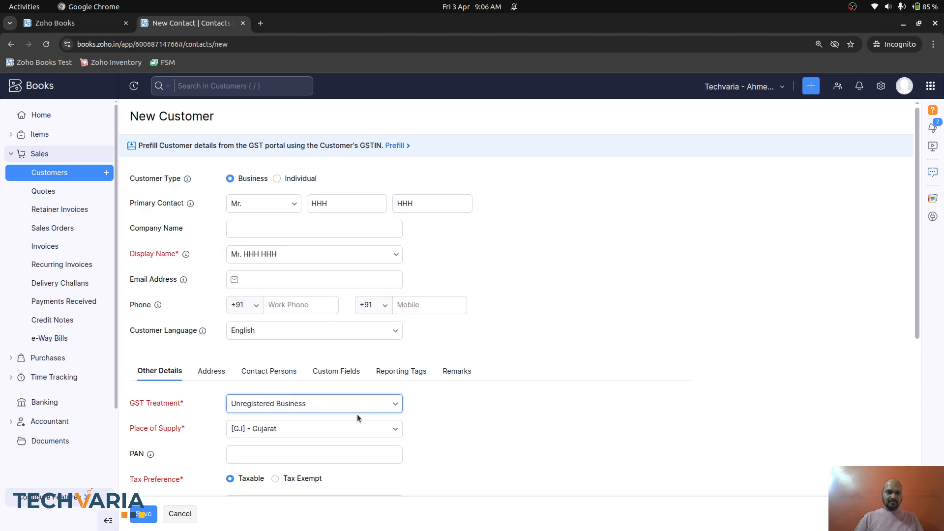
{"action": "scroll", "coordinate": [358, 417], "scroll_direction": "down", "scroll_amount": 3}
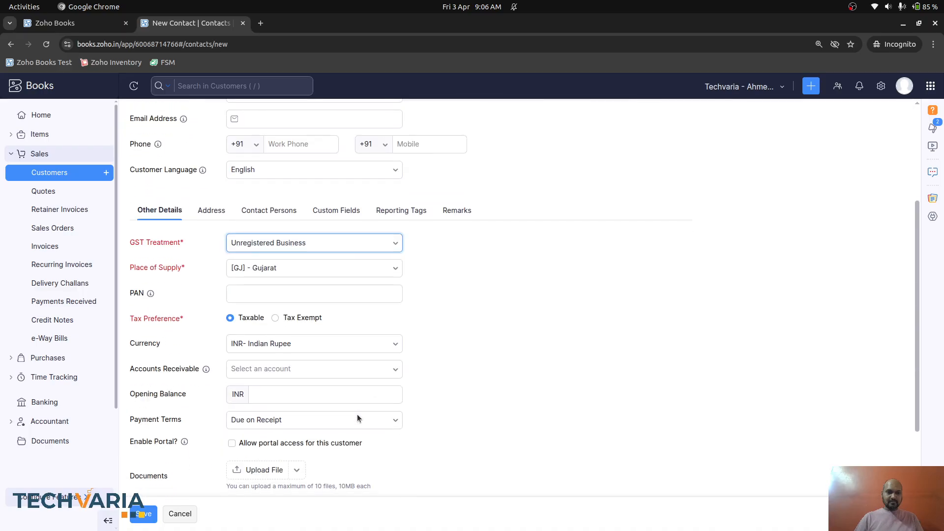
{"action": "left_click", "coordinate": [146, 513]}
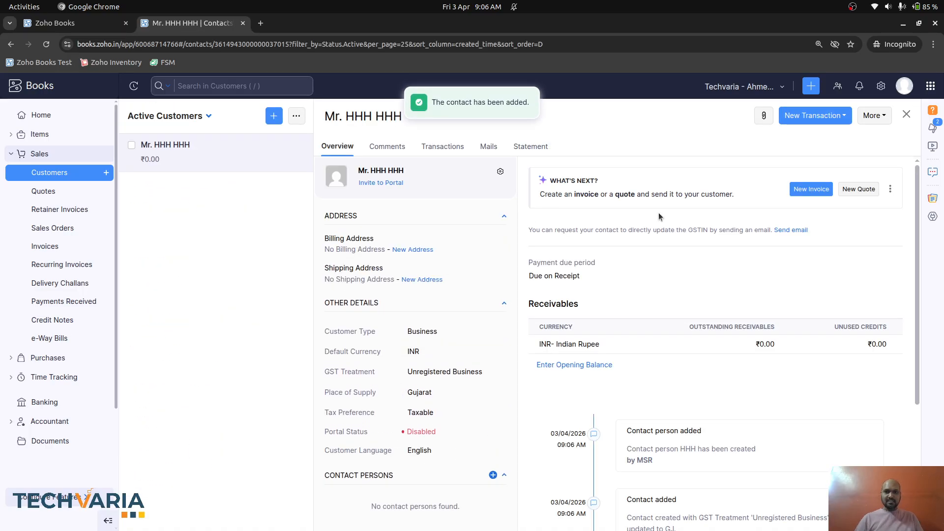
- Check the customer's extra actions, then review the Sub Admin role's permissions in the admin window
{"action": "left_click", "coordinate": [878, 118]}
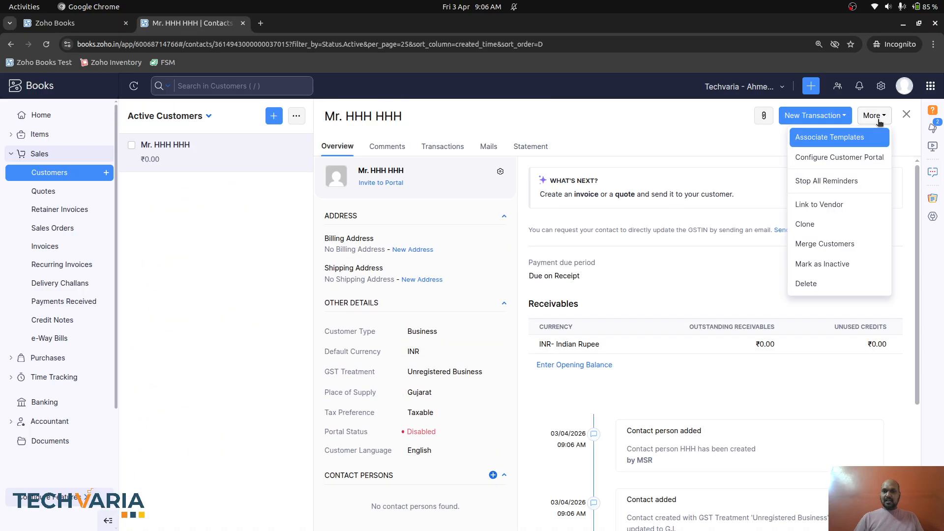
{"action": "left_click", "coordinate": [727, 149]}
{"action": "key", "text": "alt+Tab"}
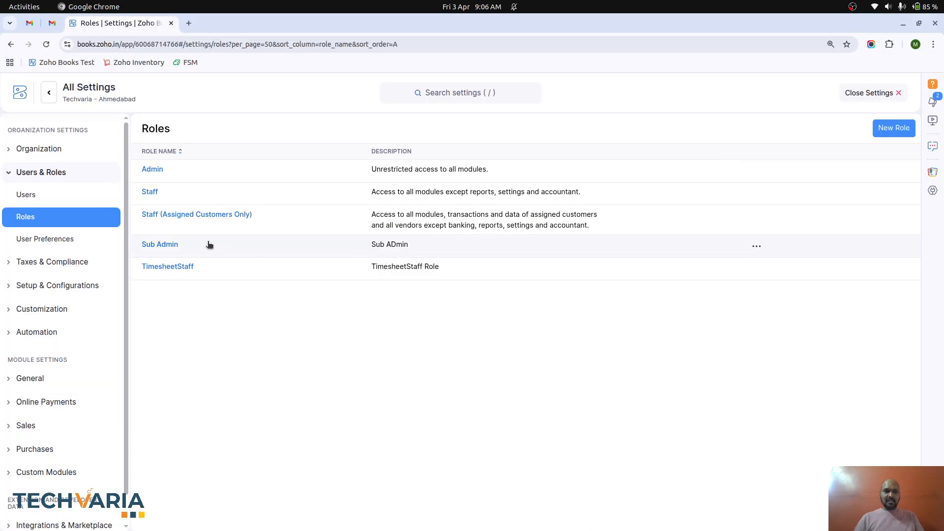
{"action": "left_click", "coordinate": [155, 244]}
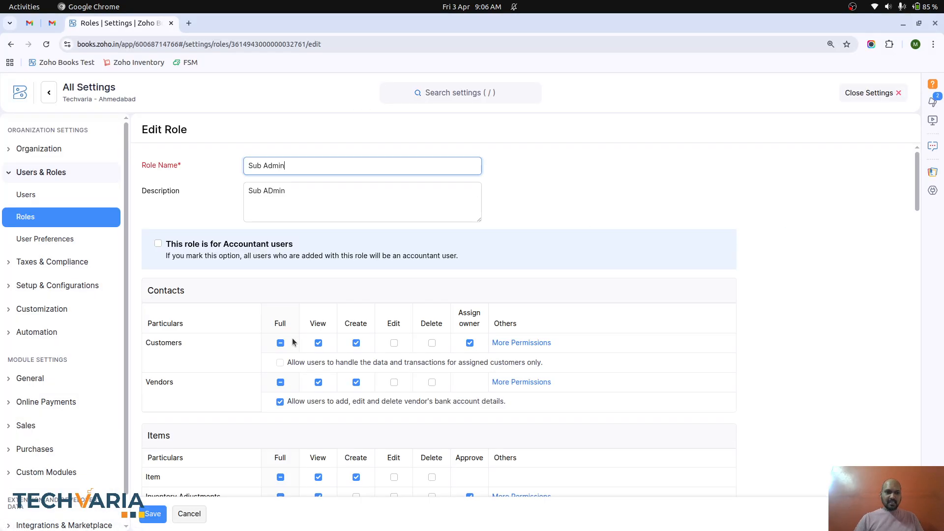
{"action": "scroll", "coordinate": [280, 325], "scroll_direction": "down", "scroll_amount": 1}
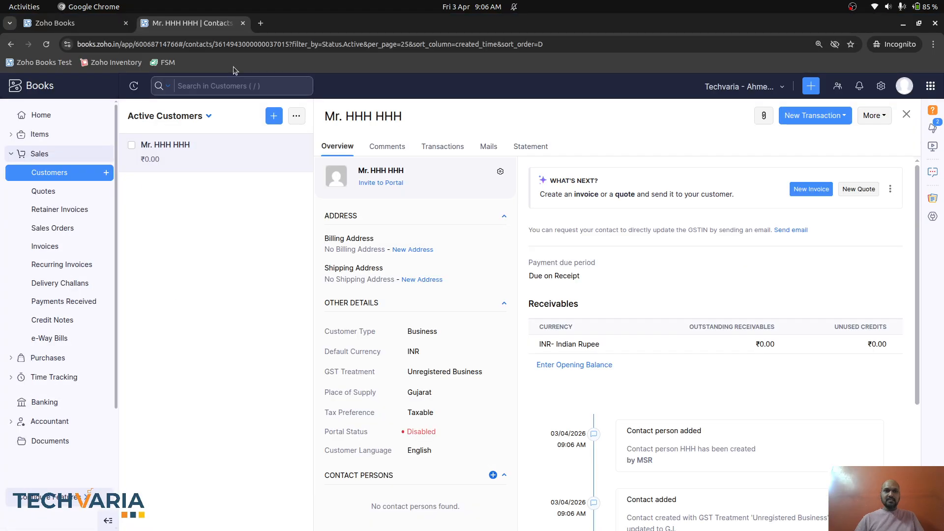
- As the invited user, check the customer's New Transaction and More action options
{"action": "key", "text": "alt+Tab"}
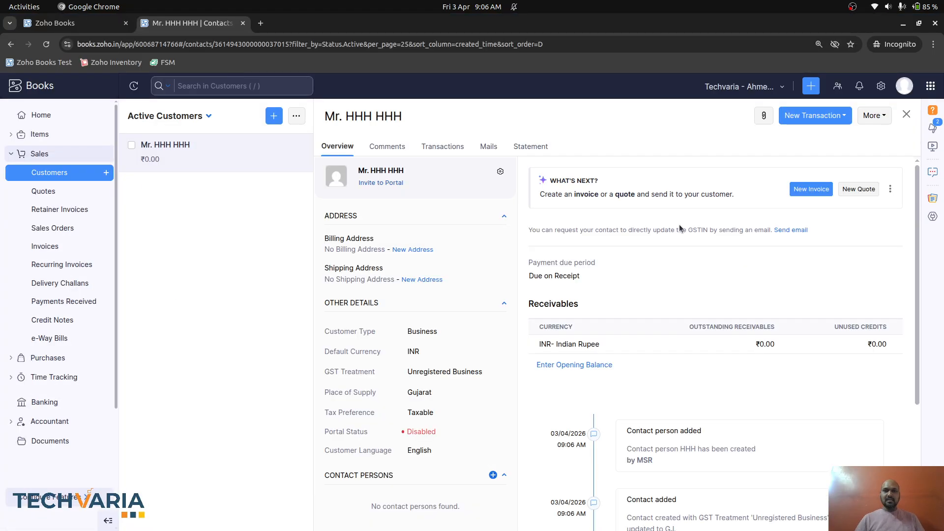
{"action": "left_click", "coordinate": [838, 120]}
{"action": "left_click", "coordinate": [837, 120]}
{"action": "left_click", "coordinate": [874, 116]}
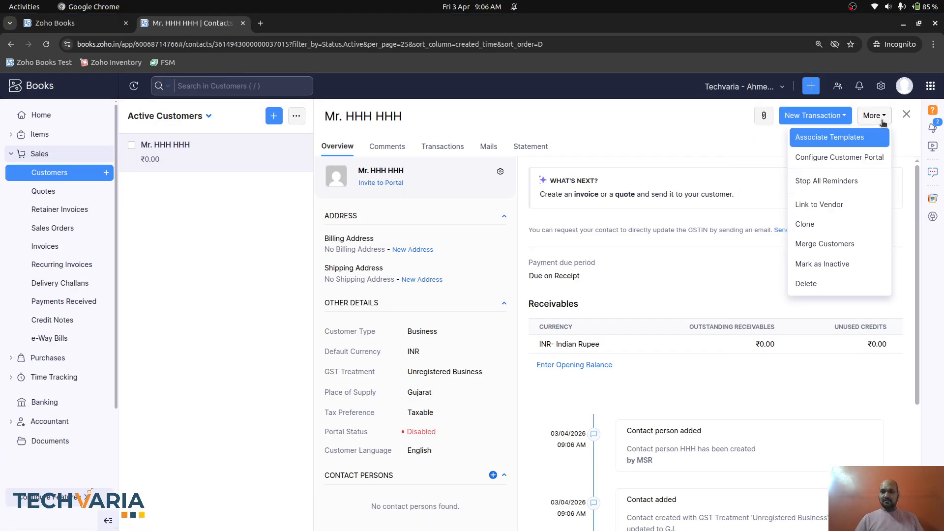
{"action": "left_click", "coordinate": [746, 158]}
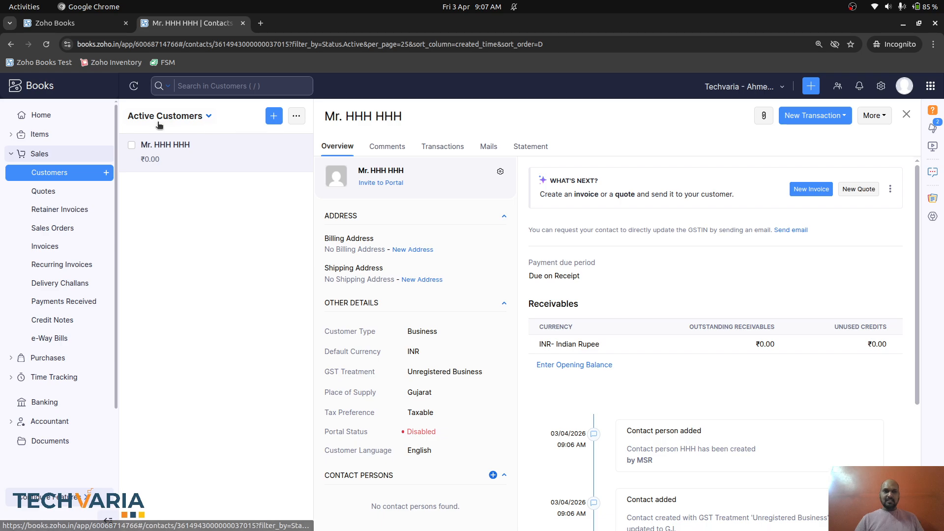
- Start a new quote for the new customer with item 'Hjhjjh' and its rate
{"action": "left_click", "coordinate": [59, 192]}
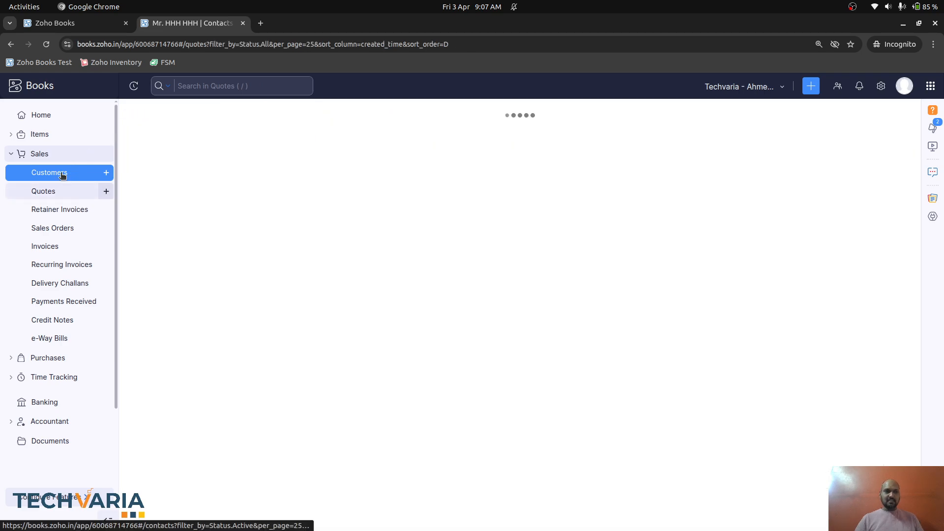
{"action": "left_click", "coordinate": [528, 372]}
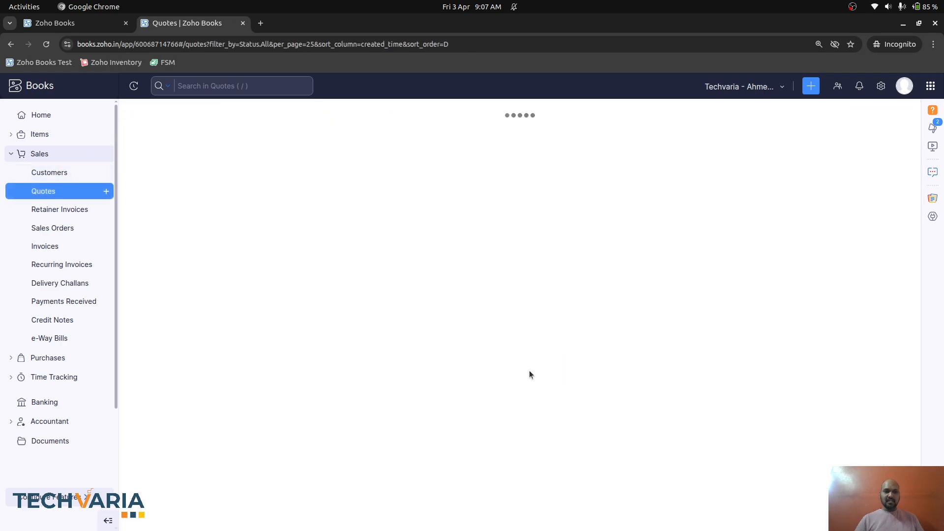
{"action": "left_click", "coordinate": [281, 162]}
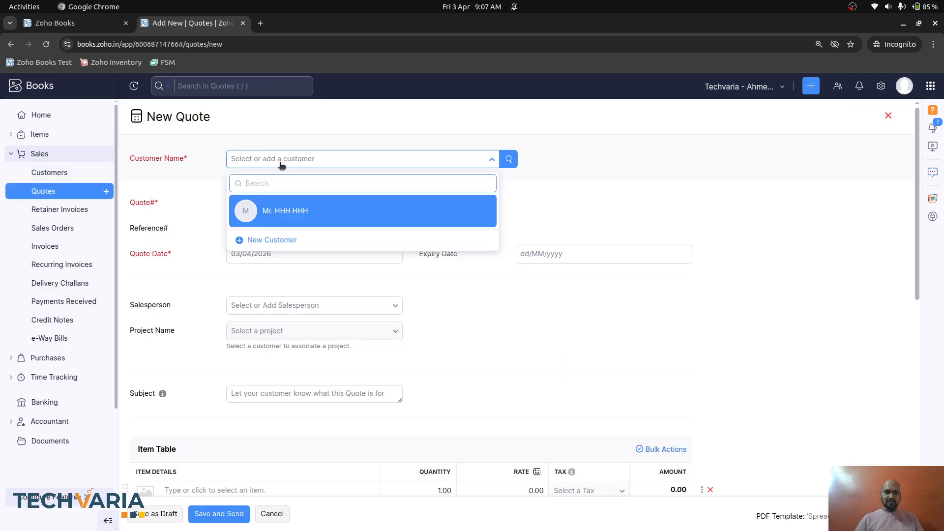
{"action": "left_click", "coordinate": [269, 207]}
{"action": "scroll", "coordinate": [196, 339], "scroll_direction": "down", "scroll_amount": 3}
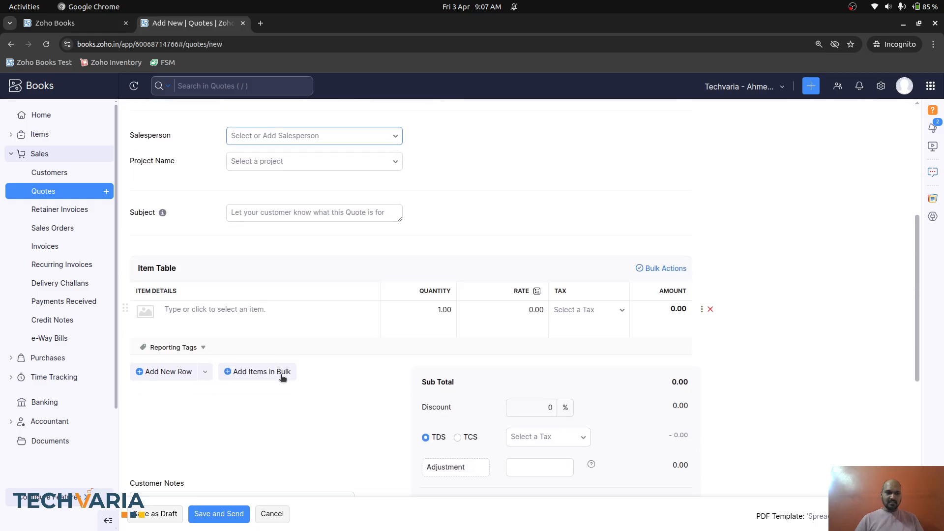
{"action": "left_click", "coordinate": [168, 309]}
{"action": "type", "text": "Hjhjjh"}
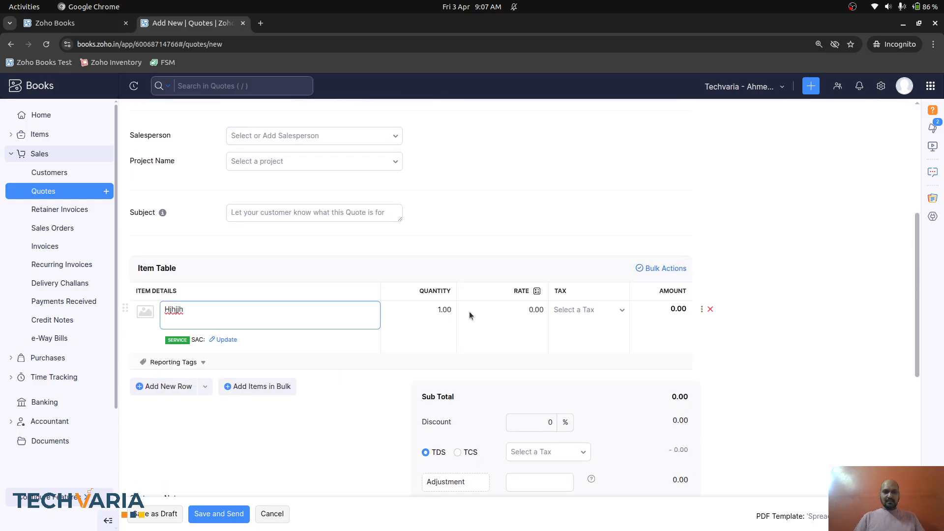
{"action": "left_click", "coordinate": [501, 308]}
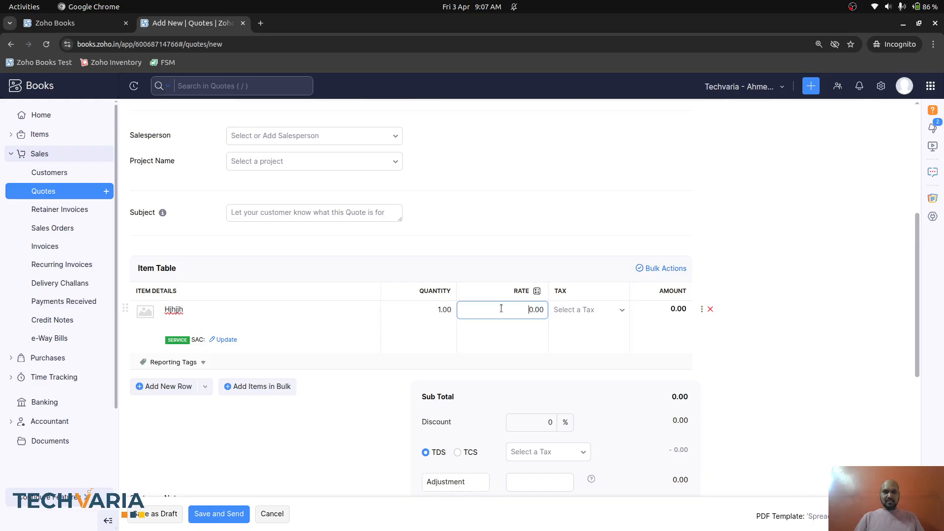
{"action": "key", "text": "Tab"}
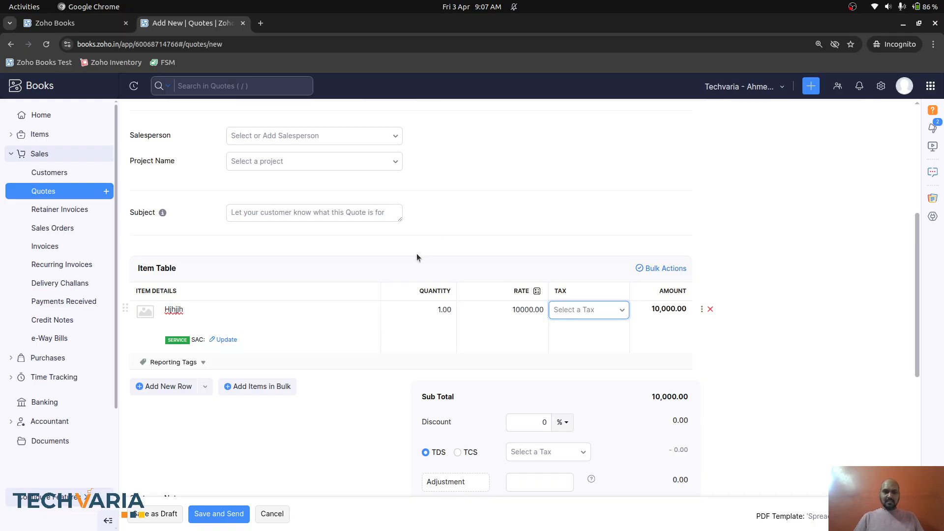
- Mark the quote item Non-Taxable and set its SAC code to 8989
{"action": "left_click", "coordinate": [157, 521]}
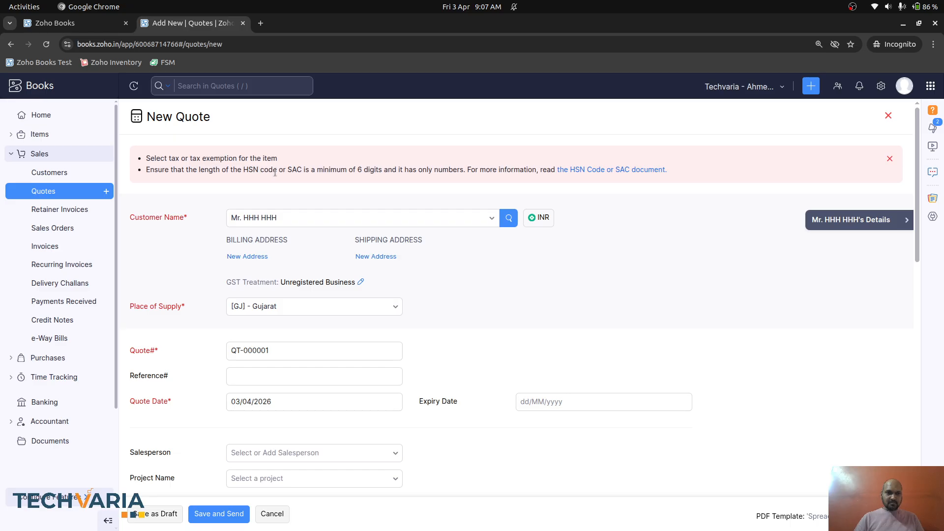
{"action": "scroll", "coordinate": [338, 234], "scroll_direction": "down", "scroll_amount": 10}
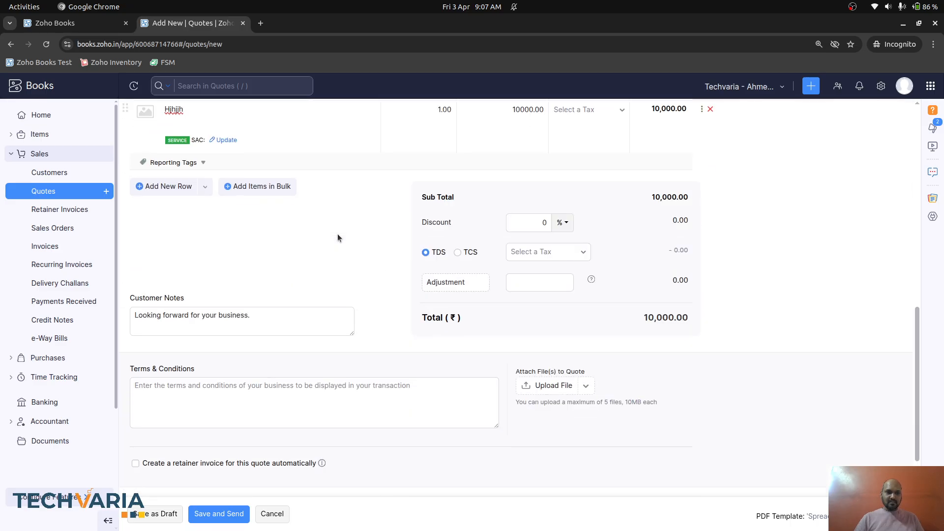
{"action": "scroll", "coordinate": [346, 228], "scroll_direction": "up", "scroll_amount": 4}
{"action": "left_click", "coordinate": [600, 301]}
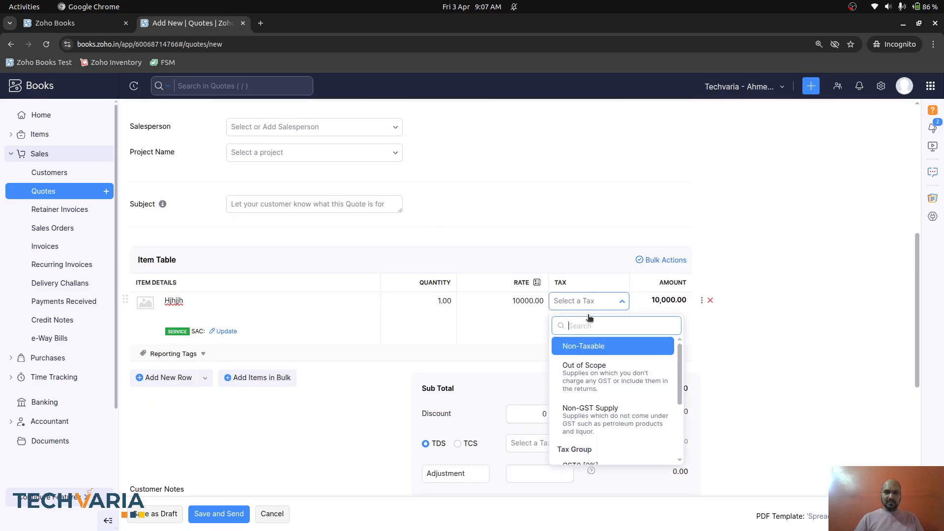
{"action": "left_click", "coordinate": [586, 346]}
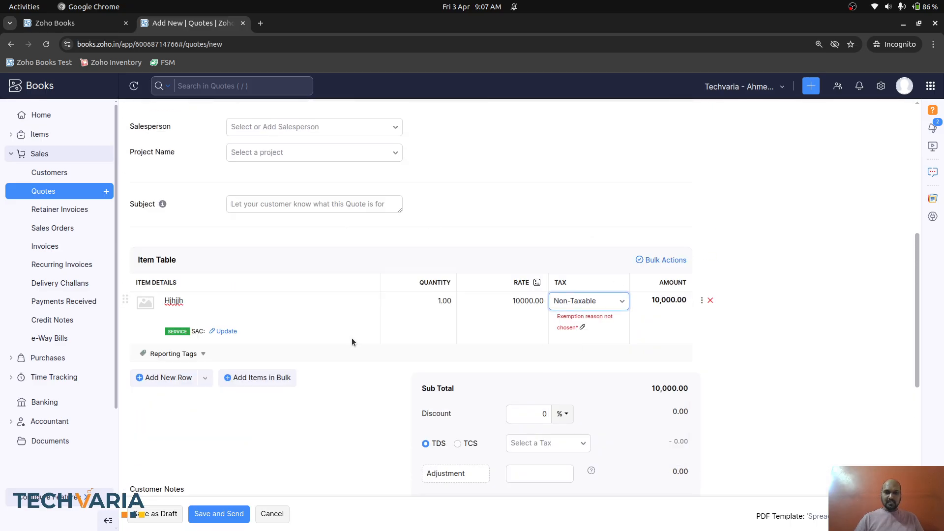
{"action": "left_click", "coordinate": [225, 331]}
{"action": "type", "text": "898989"}
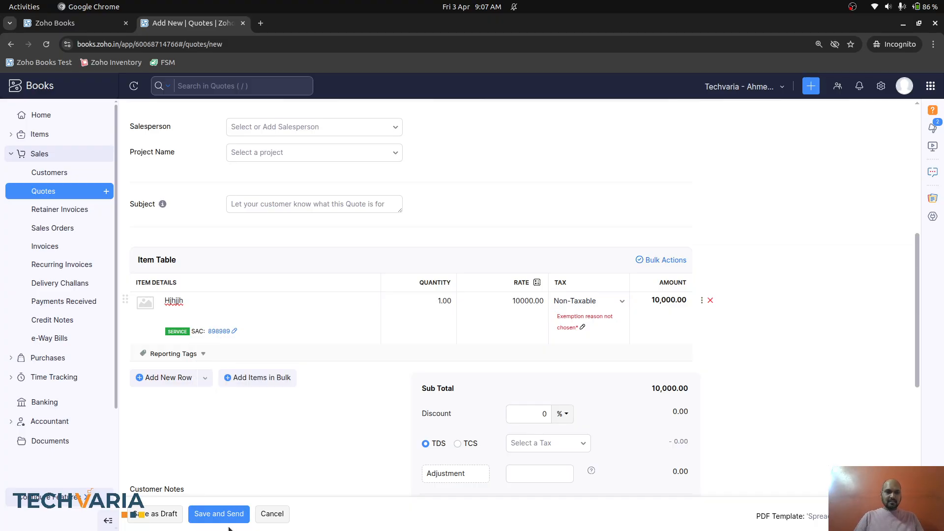
- Give the item exemption reason 'oioi' and save the quote as draft QT-000001
{"action": "left_click", "coordinate": [163, 519]}
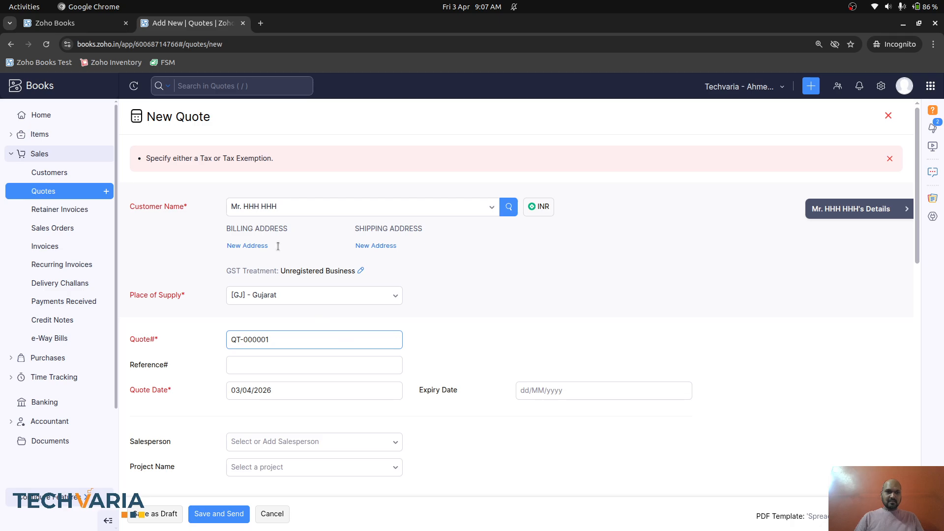
{"action": "scroll", "coordinate": [346, 314], "scroll_direction": "down", "scroll_amount": 9}
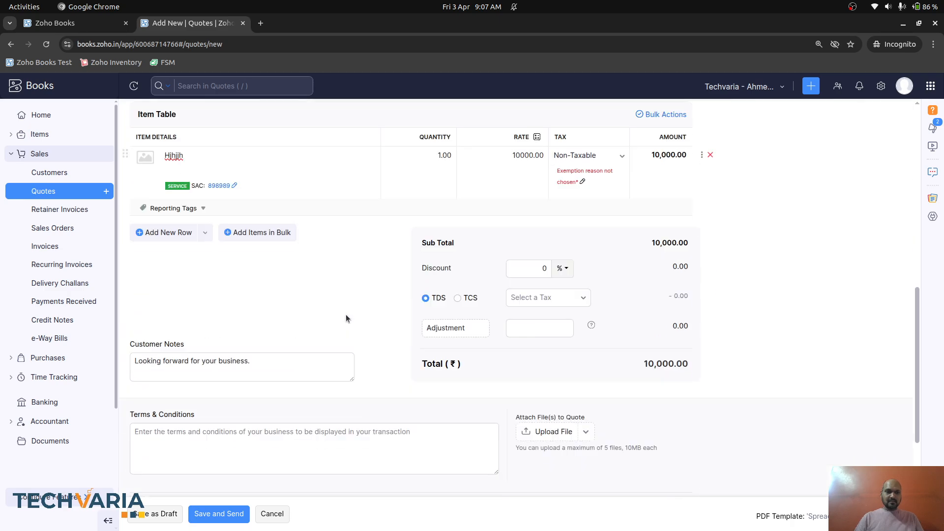
{"action": "scroll", "coordinate": [346, 319], "scroll_direction": "up", "scroll_amount": 2}
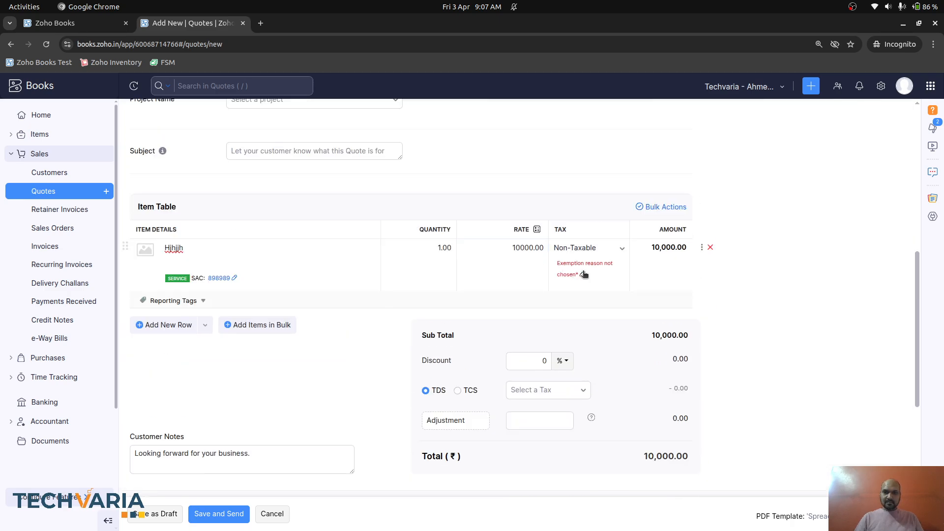
{"action": "left_click", "coordinate": [584, 274]}
{"action": "left_click", "coordinate": [620, 339]}
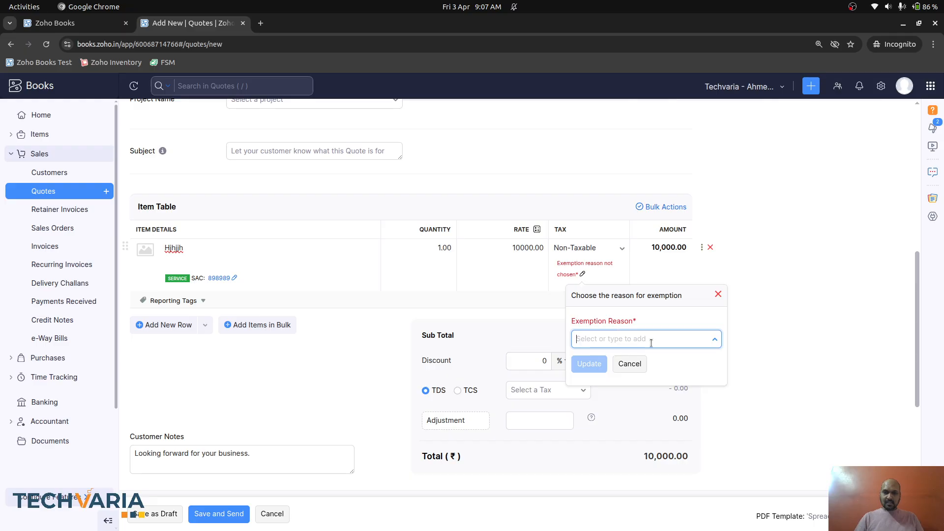
{"action": "type", "text": "oioi"}
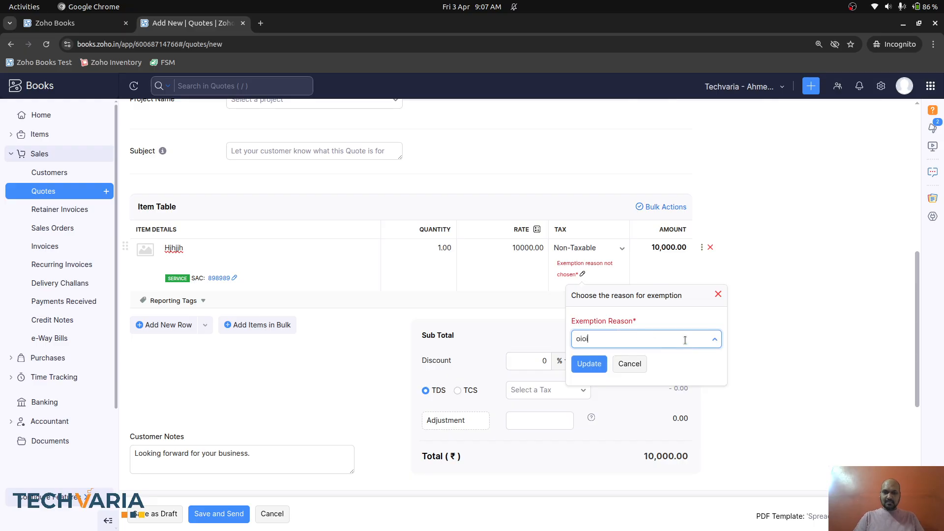
{"action": "left_click", "coordinate": [602, 363]}
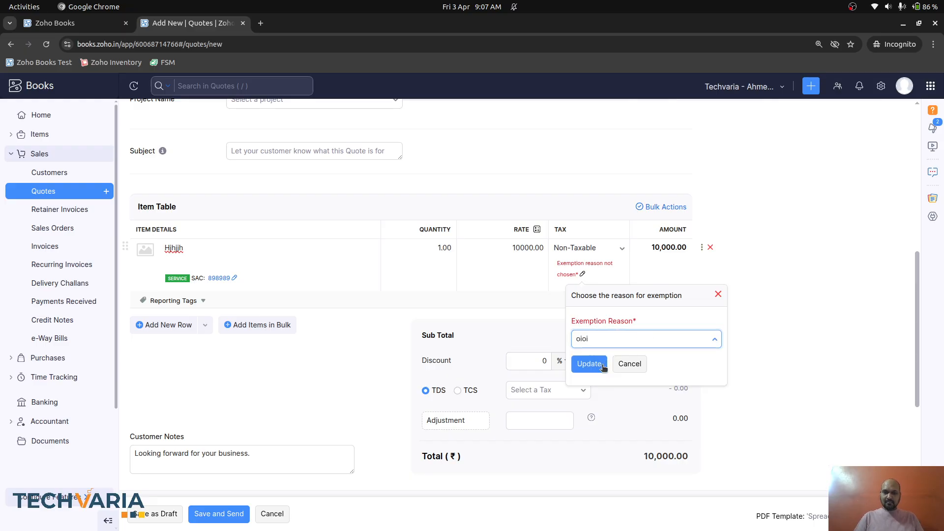
{"action": "left_click", "coordinate": [163, 515]}
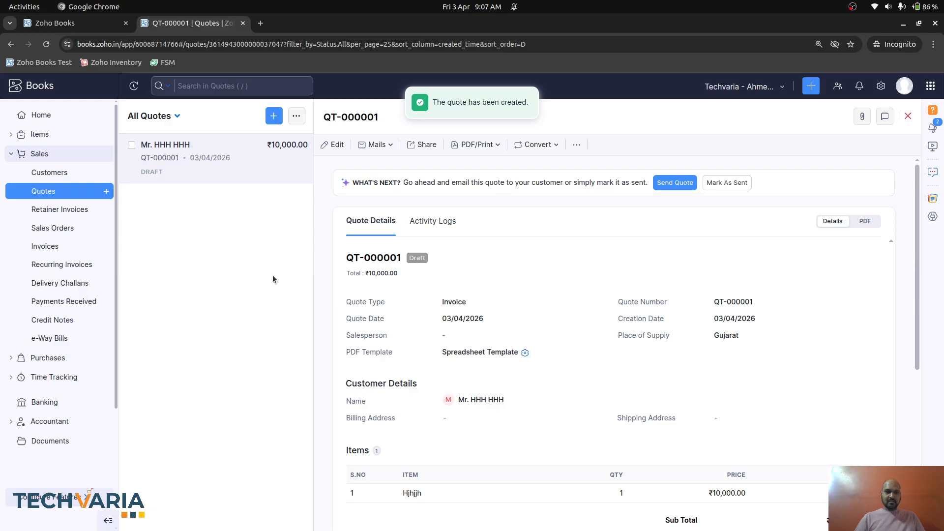
- Try converting draft quote QT-000001 to a sales order and dismiss the accepted-quotes-only warning
{"action": "left_click", "coordinate": [576, 145]}
{"action": "left_click", "coordinate": [541, 145]}
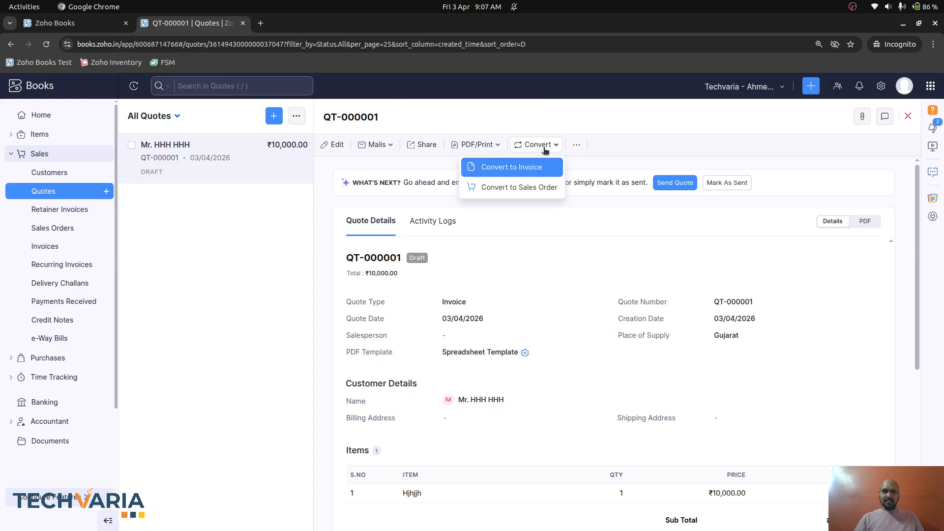
{"action": "left_click", "coordinate": [551, 186]}
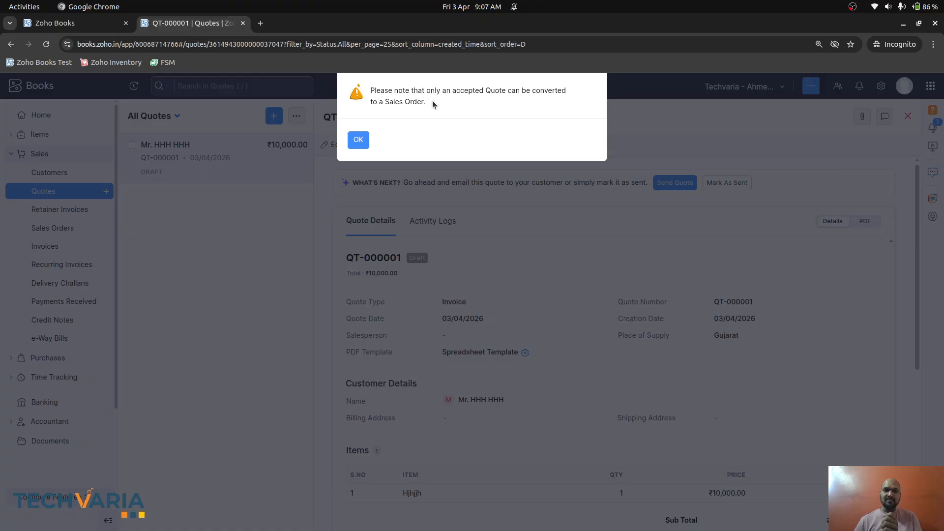
{"action": "left_click", "coordinate": [358, 140]}
- In the Sub Admin role editor, check that Sales > Quotes lacks Delete, then return to QT-000001
{"action": "key", "text": "alt+Tab"}
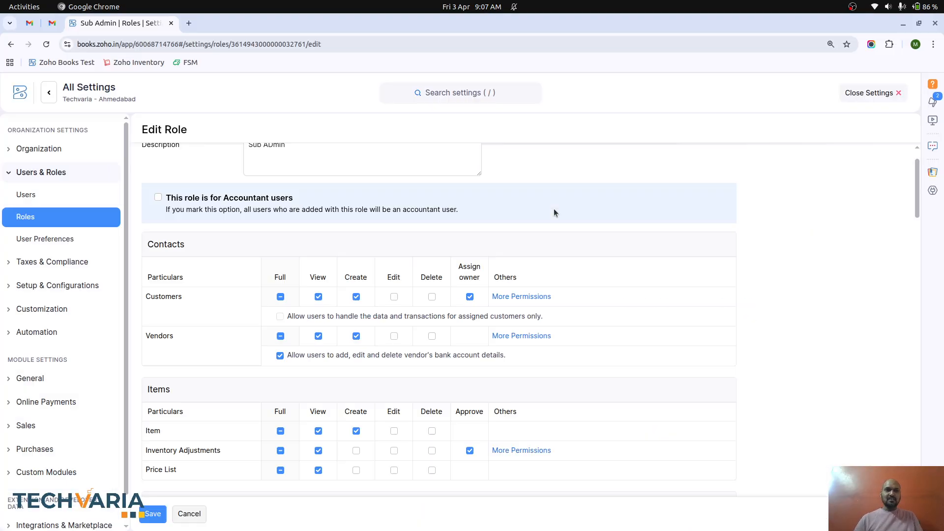
{"action": "scroll", "coordinate": [406, 344], "scroll_direction": "down", "scroll_amount": 6}
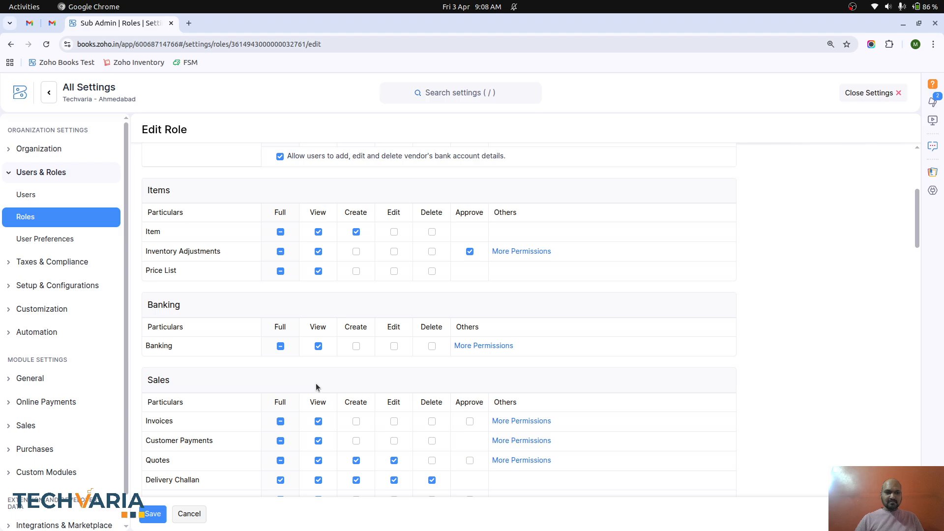
{"action": "scroll", "coordinate": [290, 415], "scroll_direction": "down", "scroll_amount": 1}
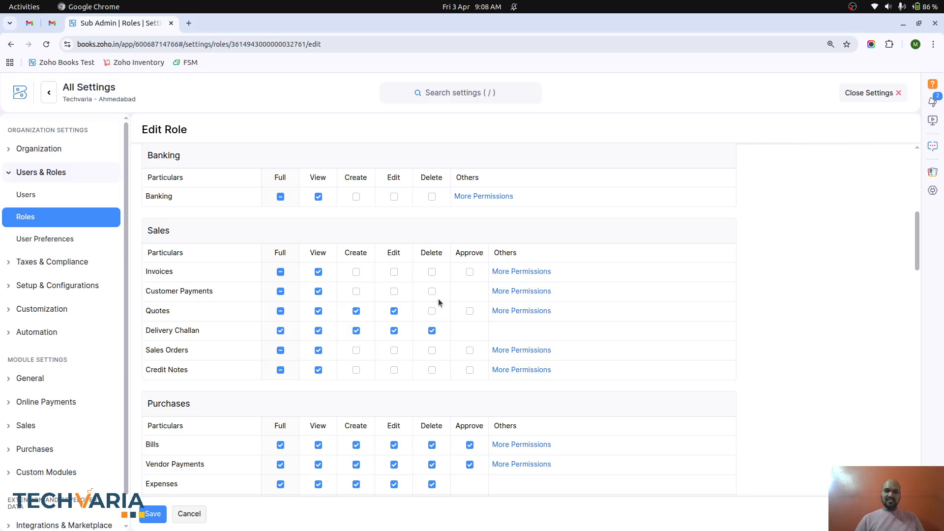
{"action": "scroll", "coordinate": [425, 221], "scroll_direction": "up", "scroll_amount": 10}
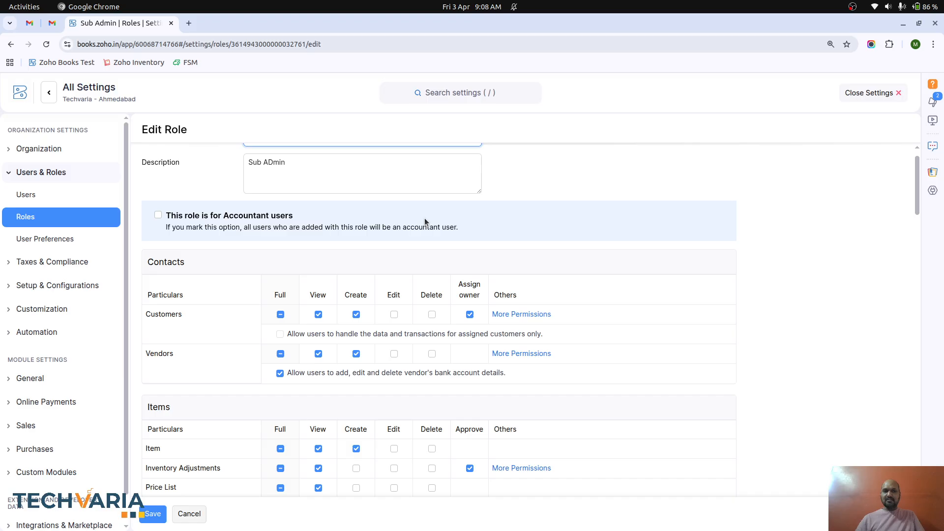
{"action": "key", "text": "alt+Tab"}
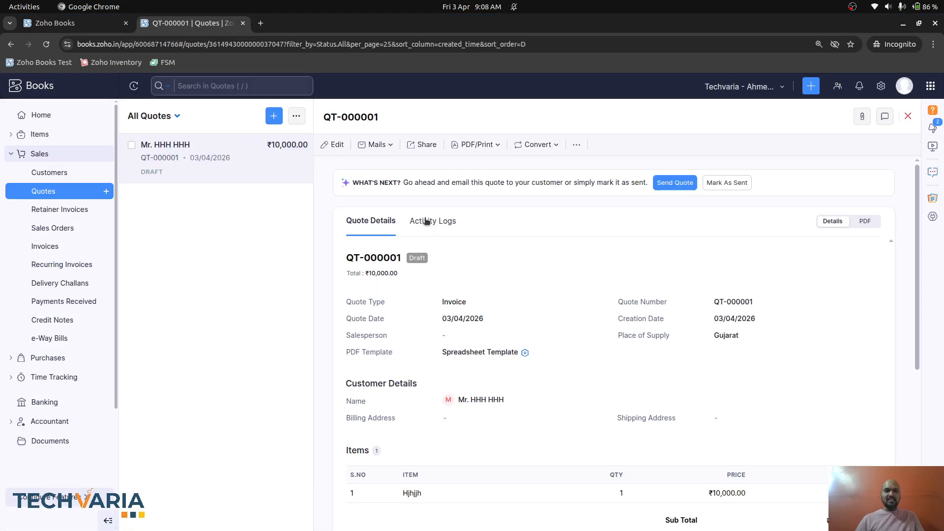
- Attempt to delete quote QT-000001 and confirm the deletion
{"action": "left_click", "coordinate": [572, 146]}
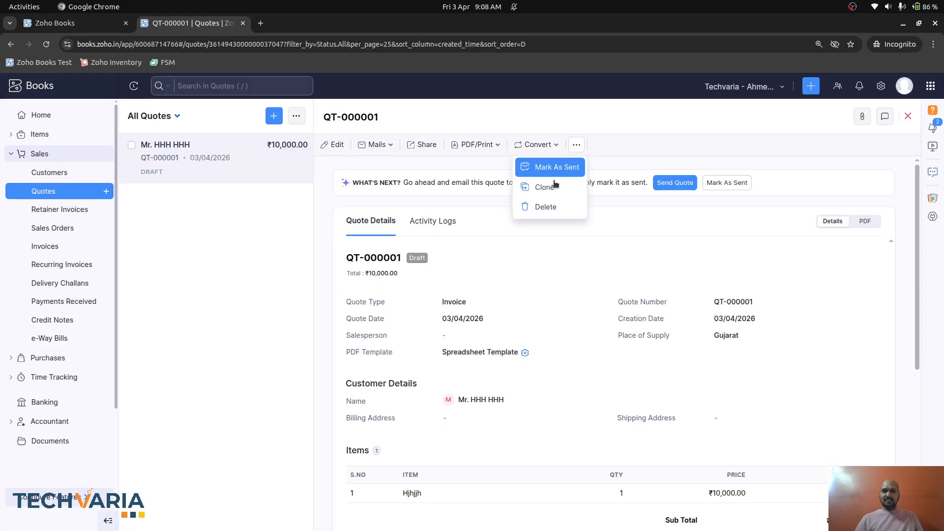
{"action": "left_click", "coordinate": [561, 209]}
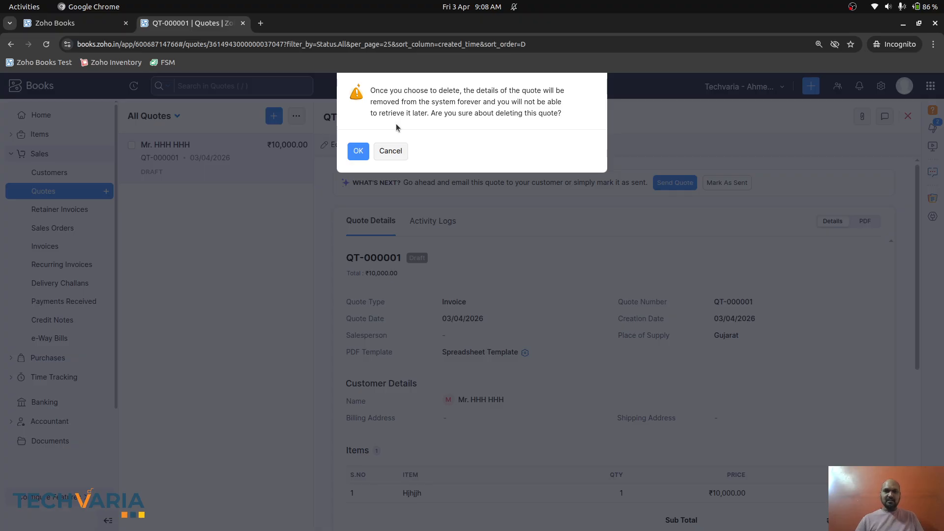
{"action": "left_click", "coordinate": [364, 153]}
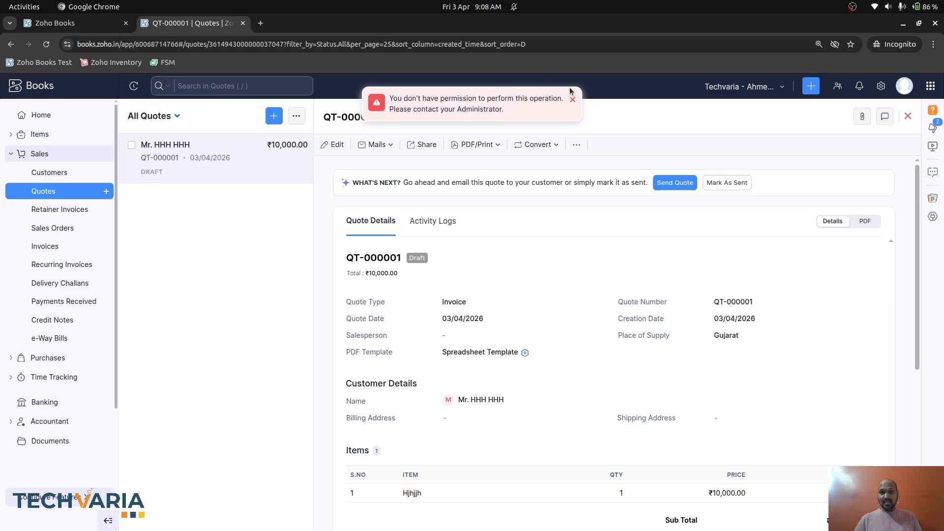
- Attempt to delete the new customer's record, then close the permission-denied error
{"action": "left_click", "coordinate": [60, 176]}
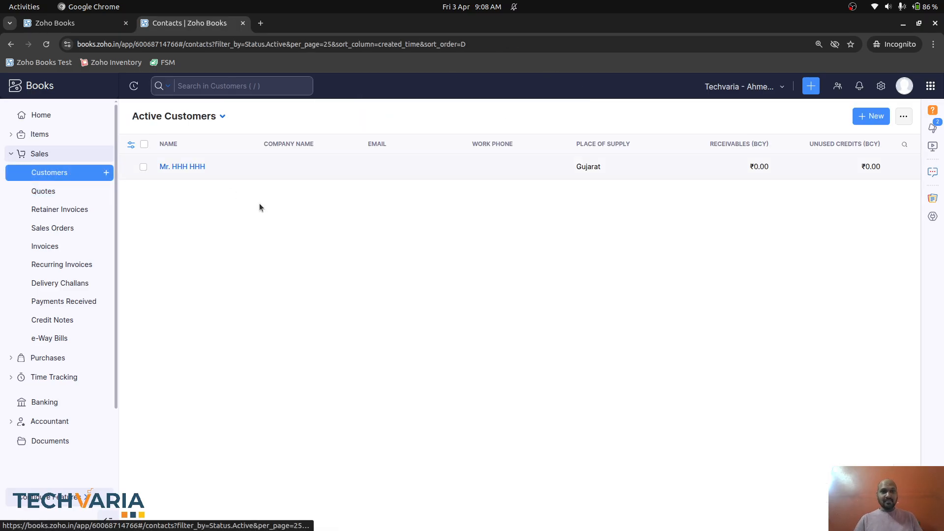
{"action": "left_click", "coordinate": [213, 168]}
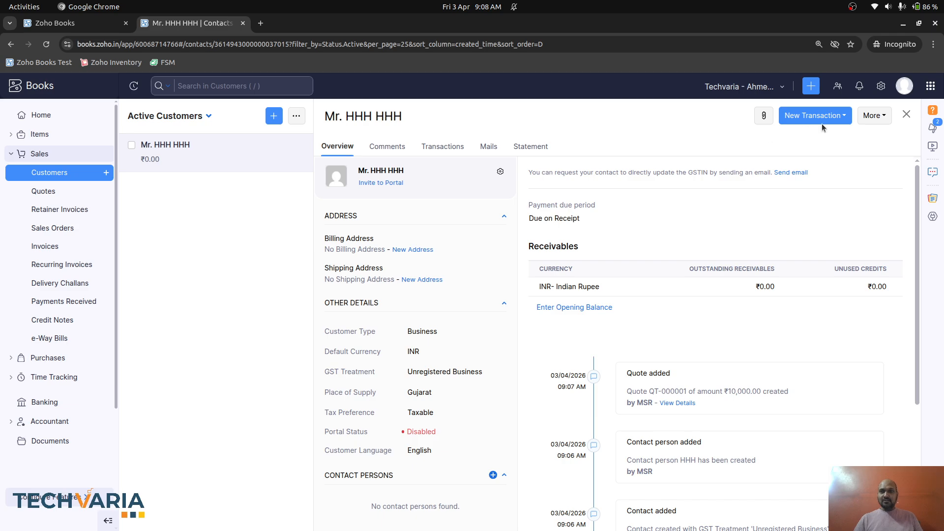
{"action": "left_click", "coordinate": [876, 117]}
{"action": "left_click", "coordinate": [820, 288]}
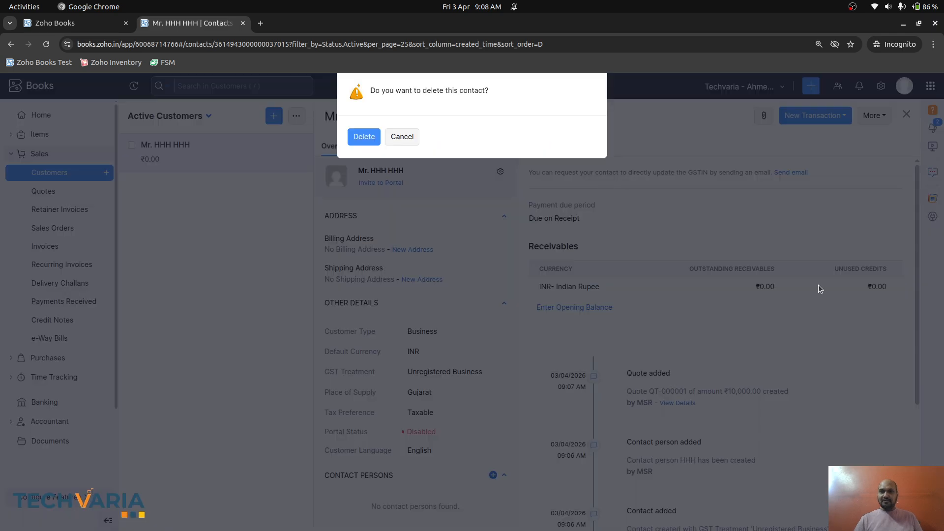
{"action": "left_click", "coordinate": [360, 140]}
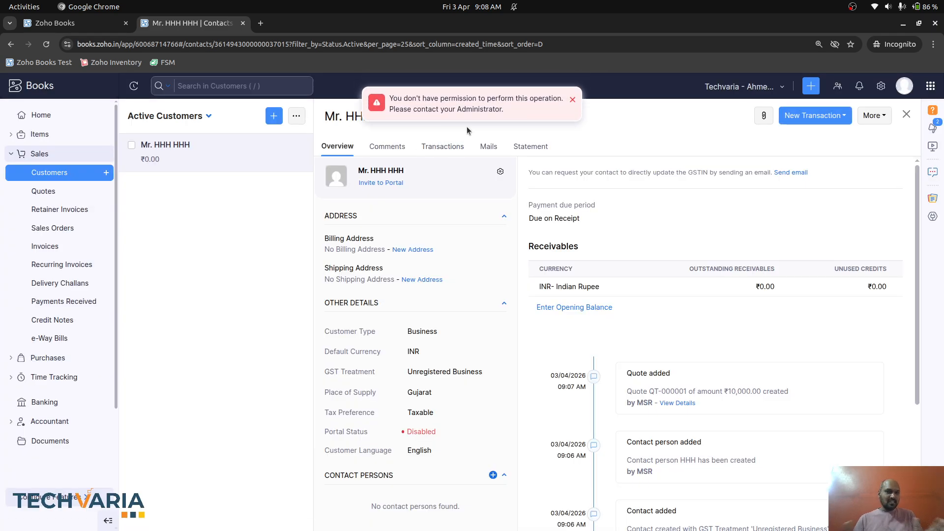
{"action": "left_click", "coordinate": [573, 100]}
{"action": "key", "text": "alt+Tab"}
- Scroll through the Sub Admin Contacts, Items, Sales, Purchases and Accountant permission tables, then return to the customer
{"action": "scroll", "coordinate": [526, 257], "scroll_direction": "down", "scroll_amount": 2}
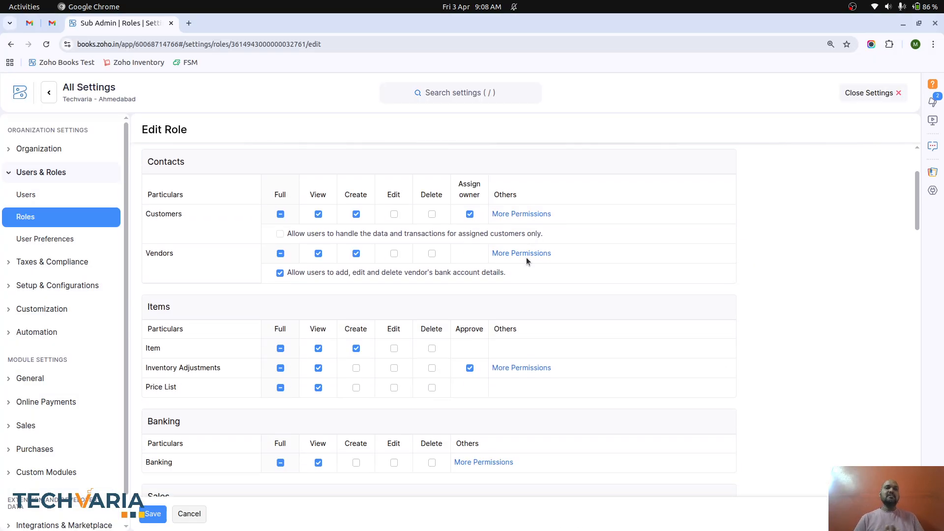
{"action": "scroll", "coordinate": [526, 258], "scroll_direction": "down", "scroll_amount": 10}
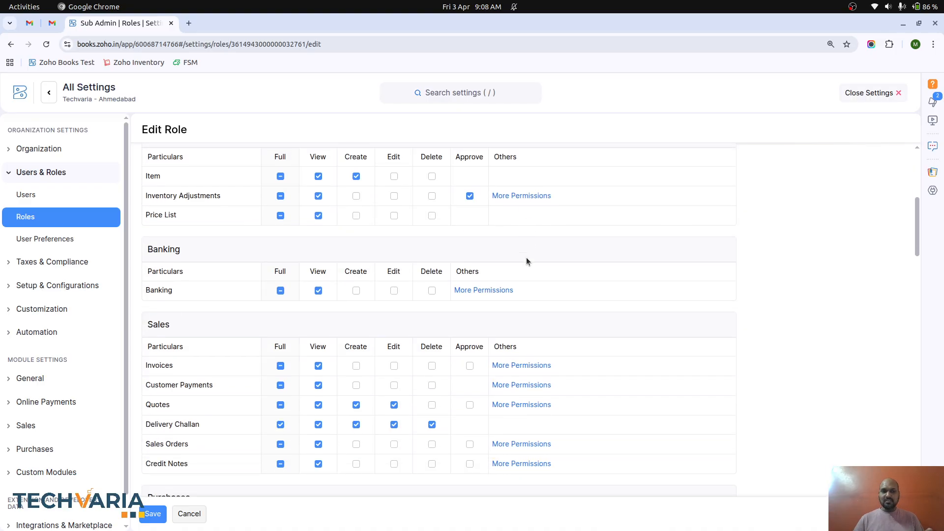
{"action": "scroll", "coordinate": [526, 257], "scroll_direction": "down", "scroll_amount": 5}
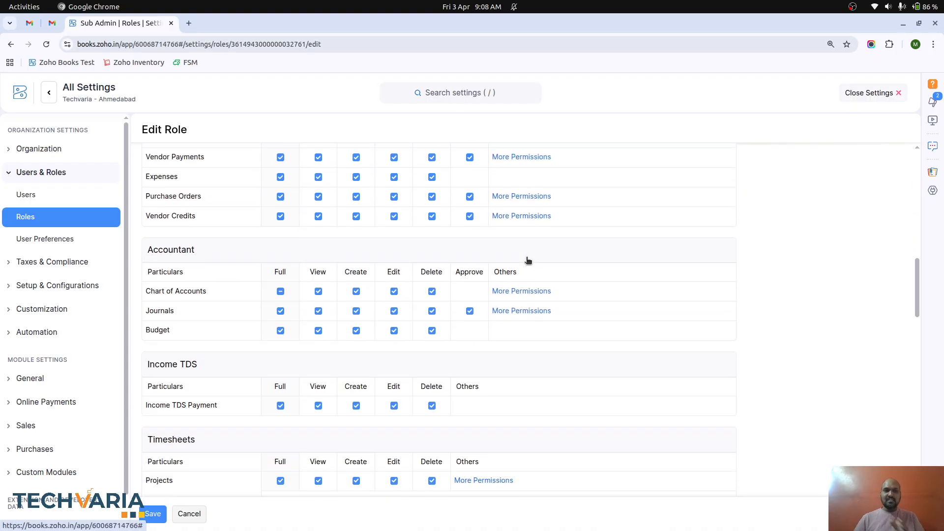
{"action": "key", "text": "alt+Tab"}
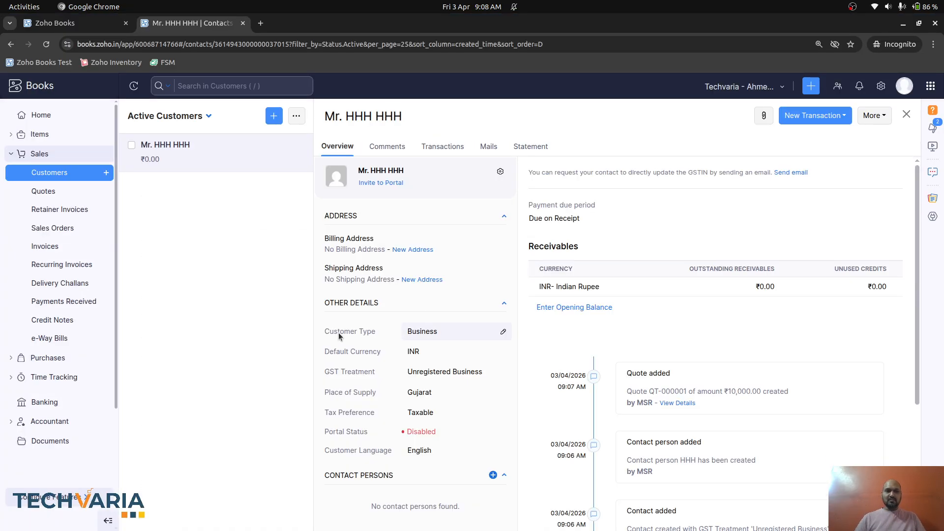
- Expand the Accountant and Purchases sidebar sections to see the restricted user's accessible modules
{"action": "left_click", "coordinate": [56, 425]}
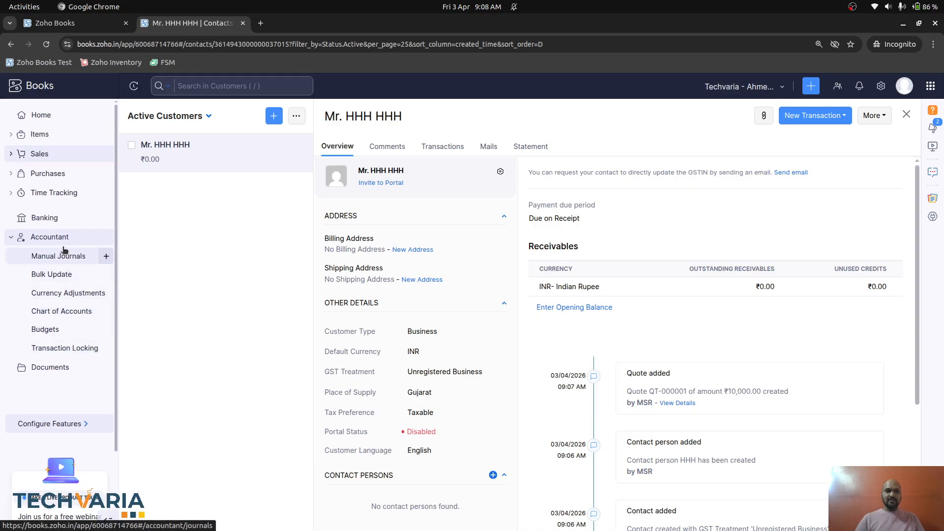
{"action": "left_click", "coordinate": [49, 173]}
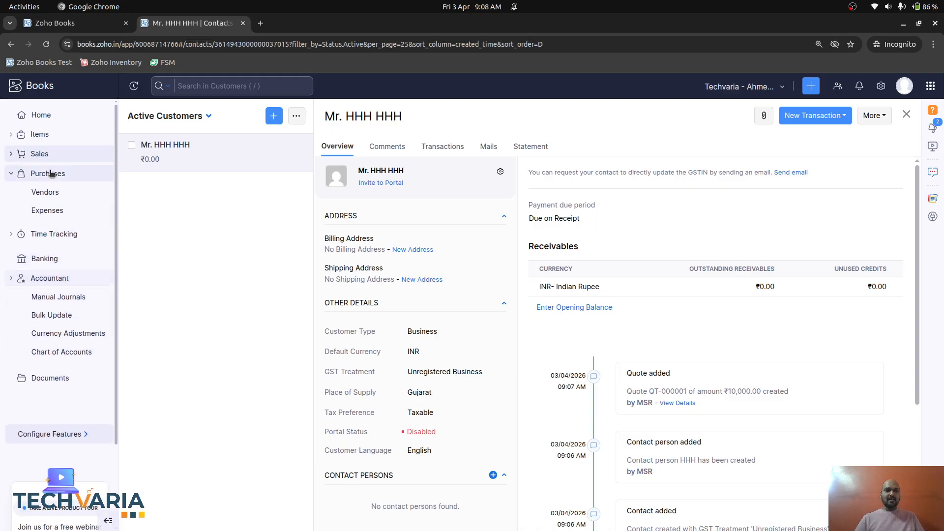
{"action": "key", "text": "alt+Tab"}
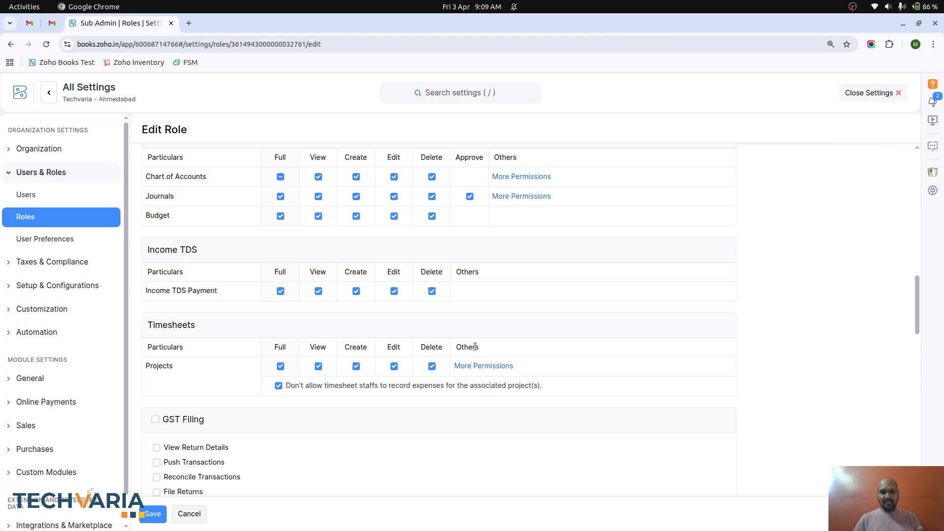
{"action": "scroll", "coordinate": [475, 346], "scroll_direction": "down", "scroll_amount": 5}
{"action": "scroll", "coordinate": [475, 350], "scroll_direction": "down", "scroll_amount": 2}
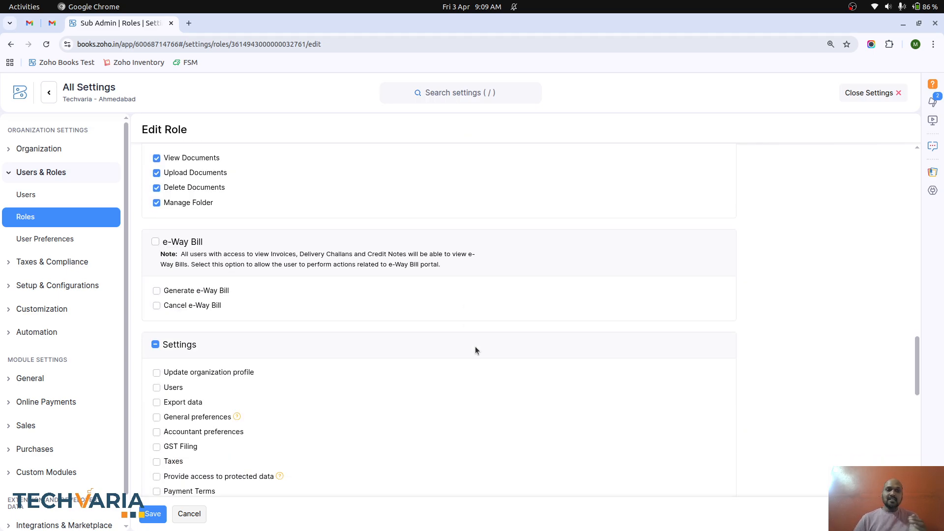
{"action": "scroll", "coordinate": [475, 350], "scroll_direction": "down", "scroll_amount": 3}
{"action": "scroll", "coordinate": [475, 350], "scroll_direction": "down", "scroll_amount": 8}
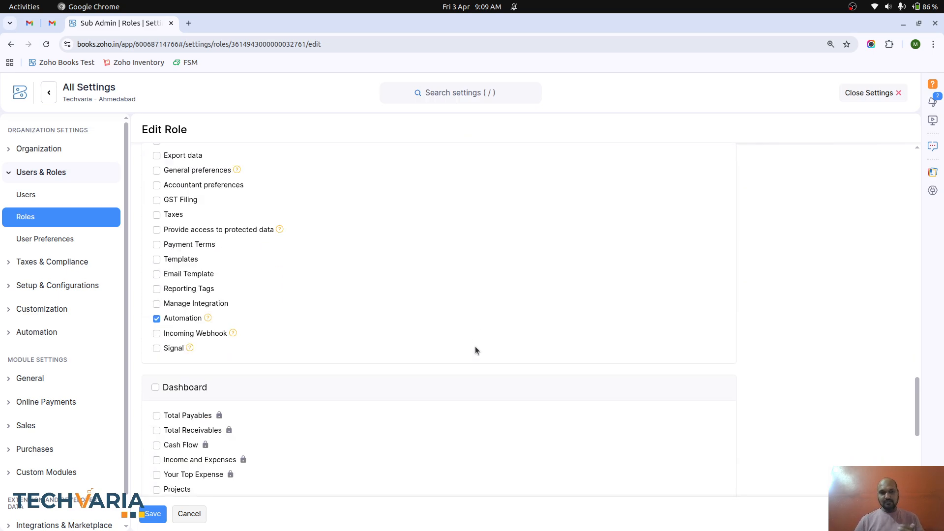
{"action": "scroll", "coordinate": [476, 349], "scroll_direction": "down", "scroll_amount": 3}
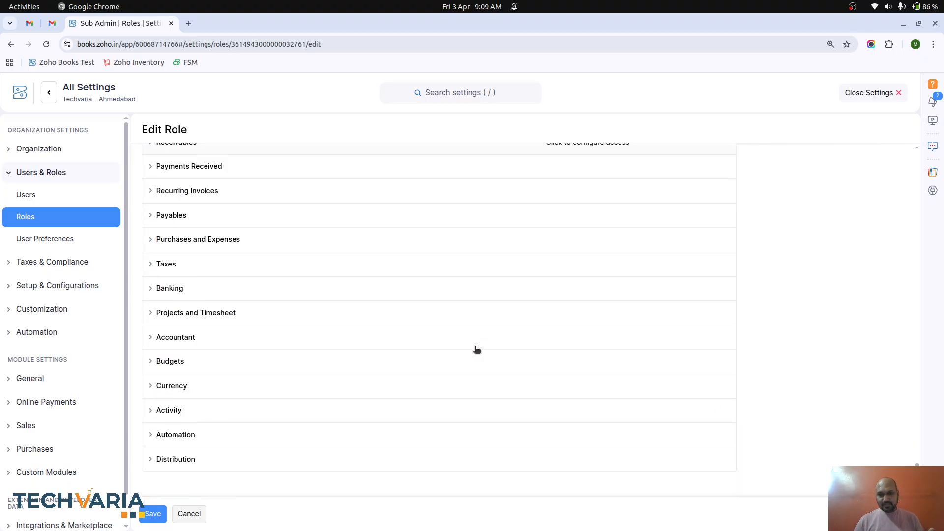
{"action": "scroll", "coordinate": [476, 349], "scroll_direction": "up", "scroll_amount": 15}
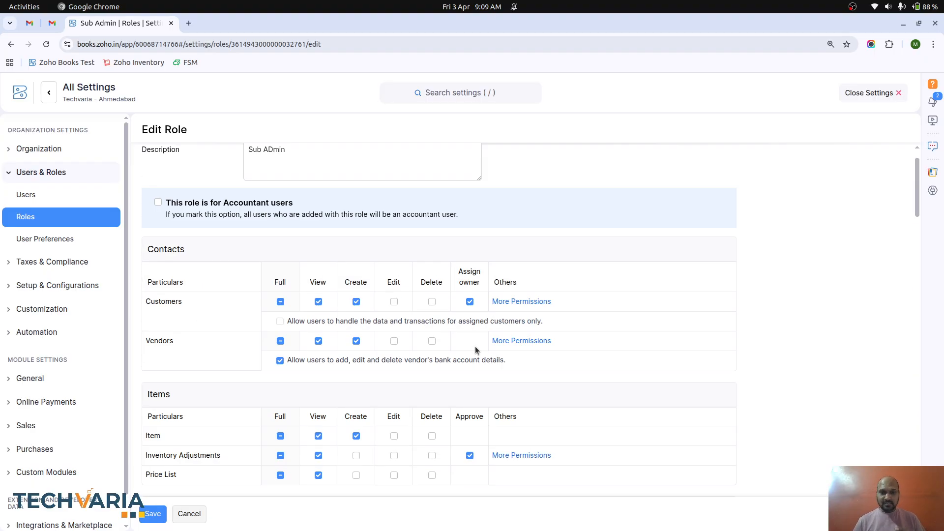
{"action": "scroll", "coordinate": [591, 310], "scroll_direction": "up", "scroll_amount": 1}
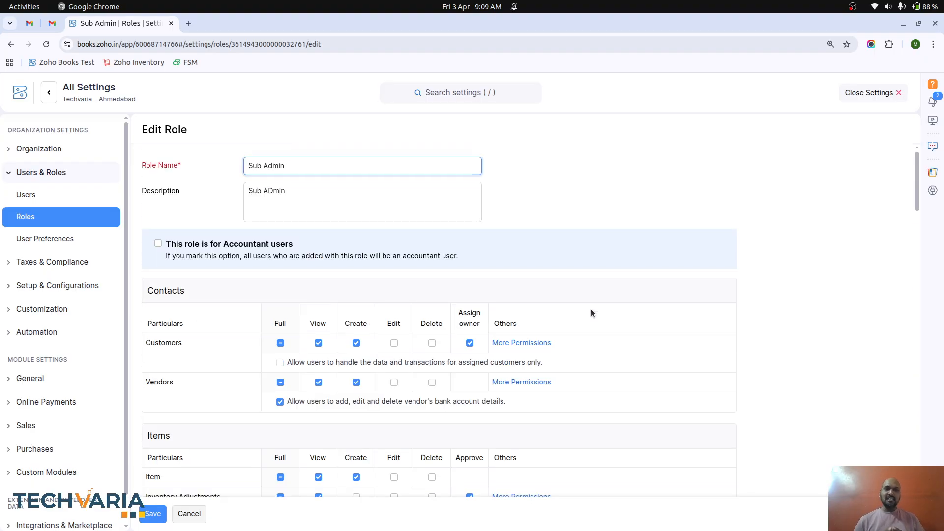